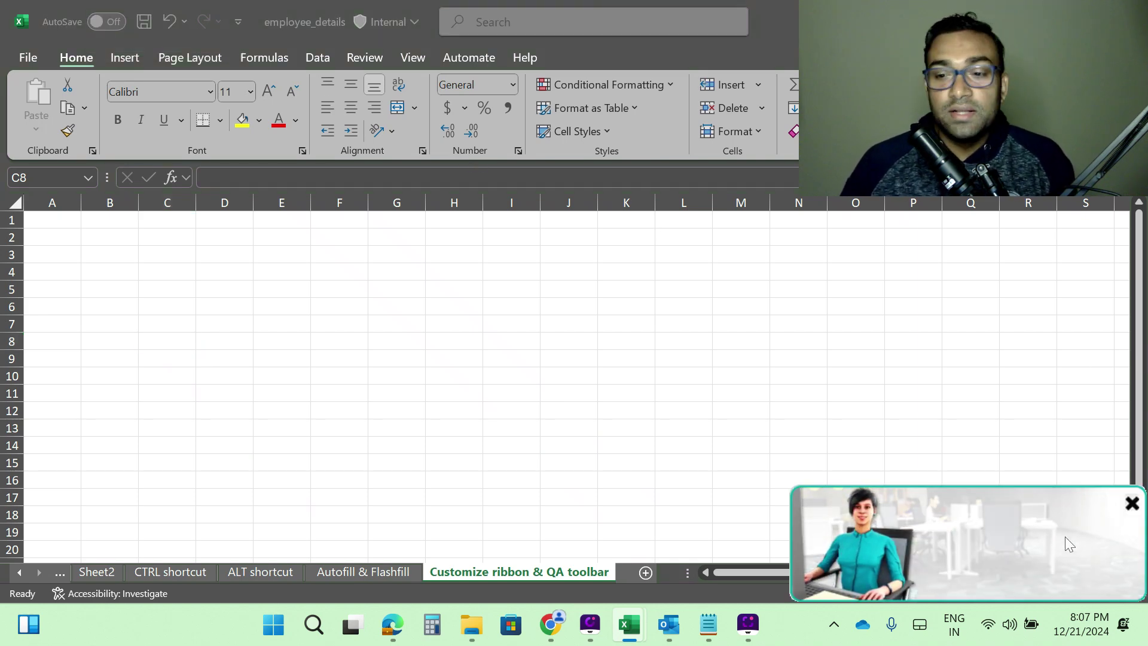
# - Dismiss the pop-up and open the full command list for customizing the Quick Access Toolbar
pyautogui.click(1134, 503)
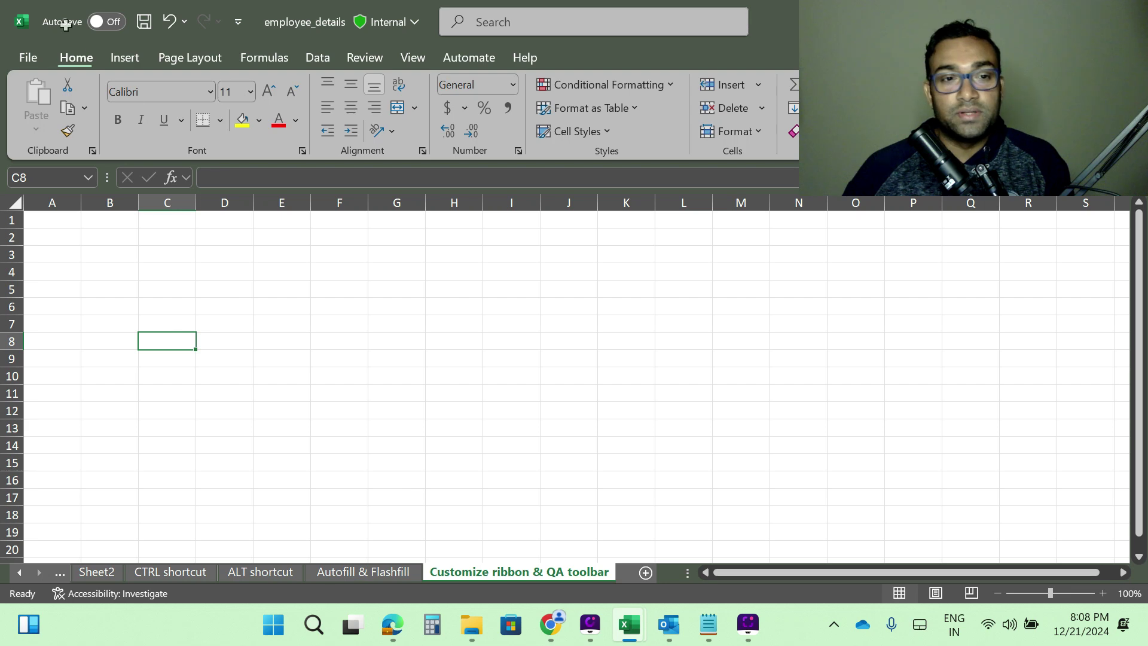
pyautogui.click(318, 58)
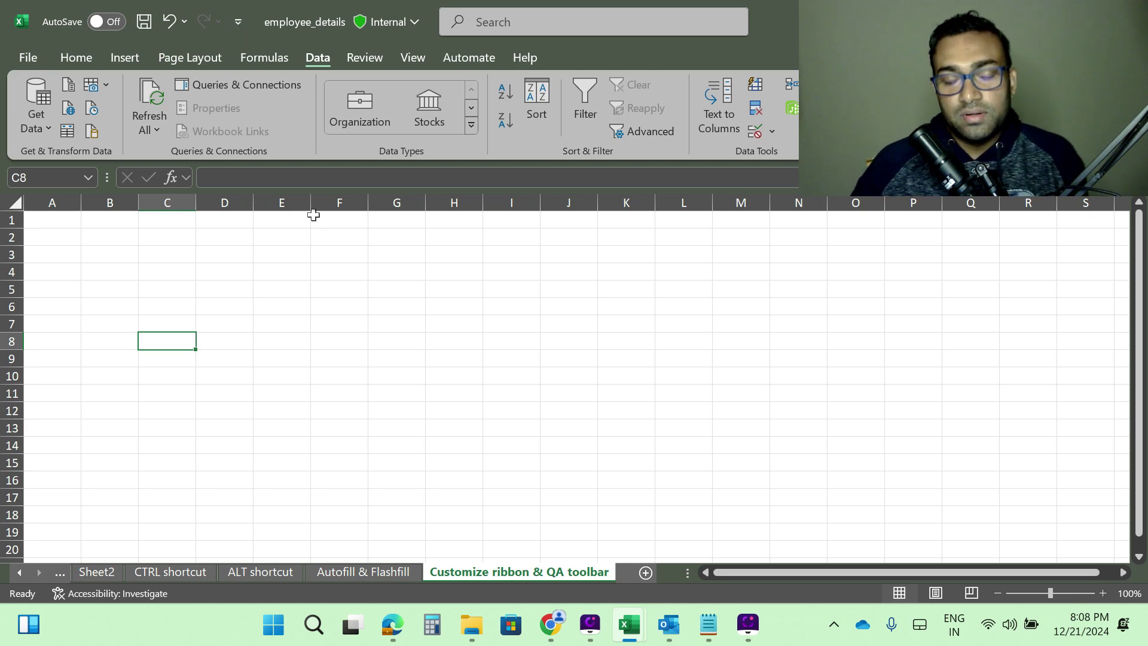
pyautogui.click(239, 22)
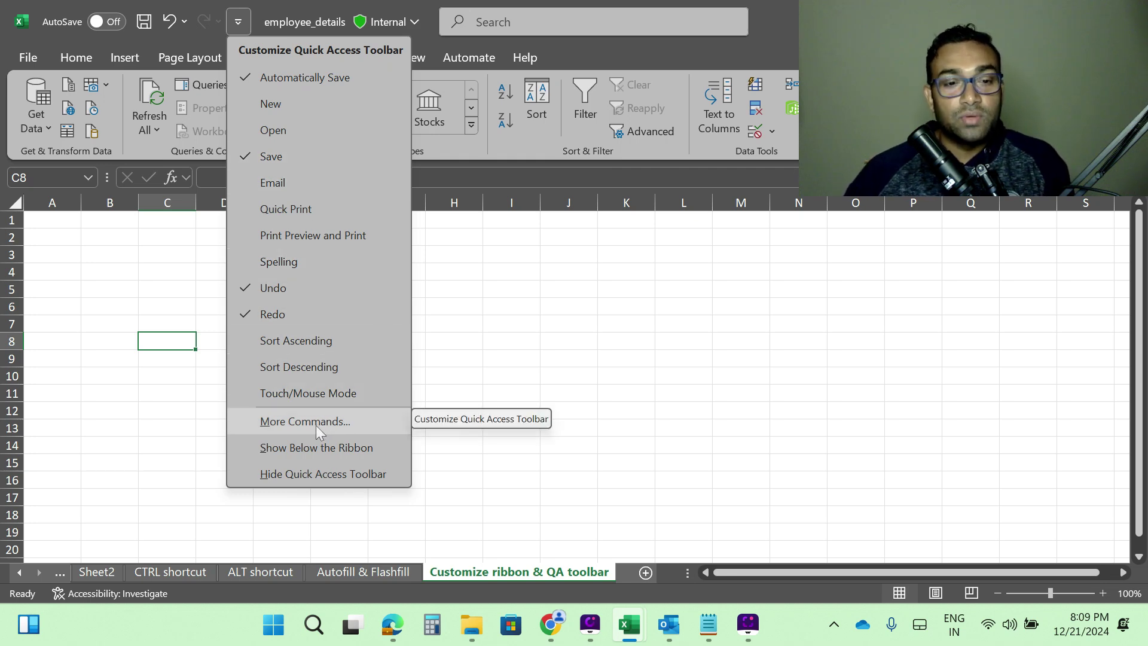
pyautogui.click(301, 419)
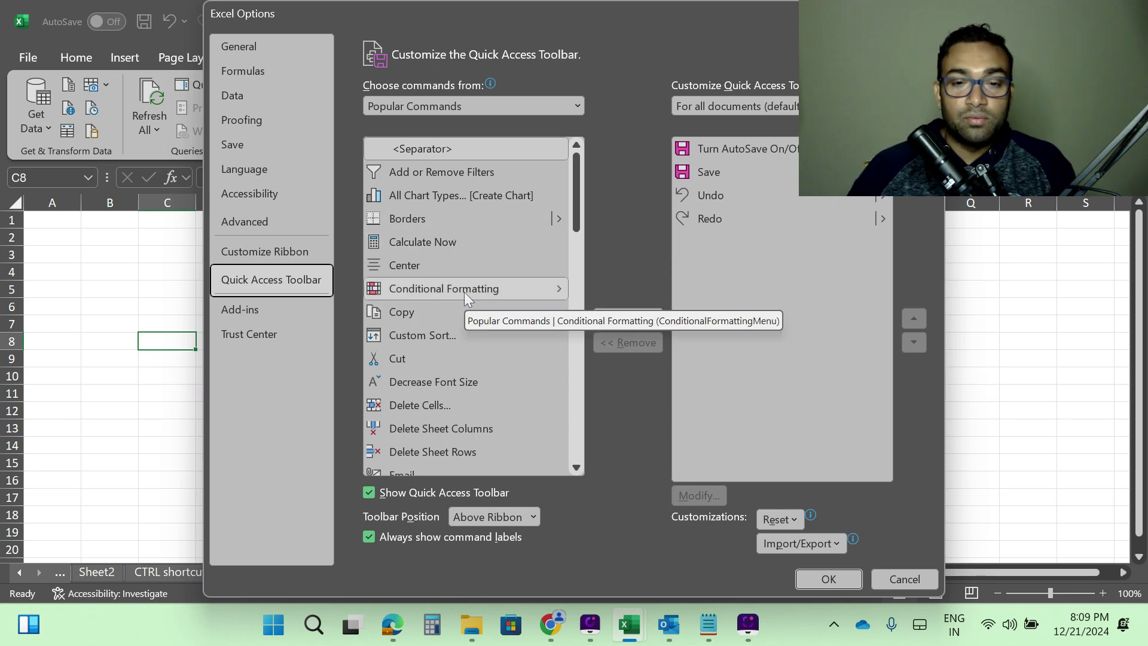
# - Add the Conditional Formatting command to the Quick Access Toolbar list and remove it again
pyautogui.click(550, 289)
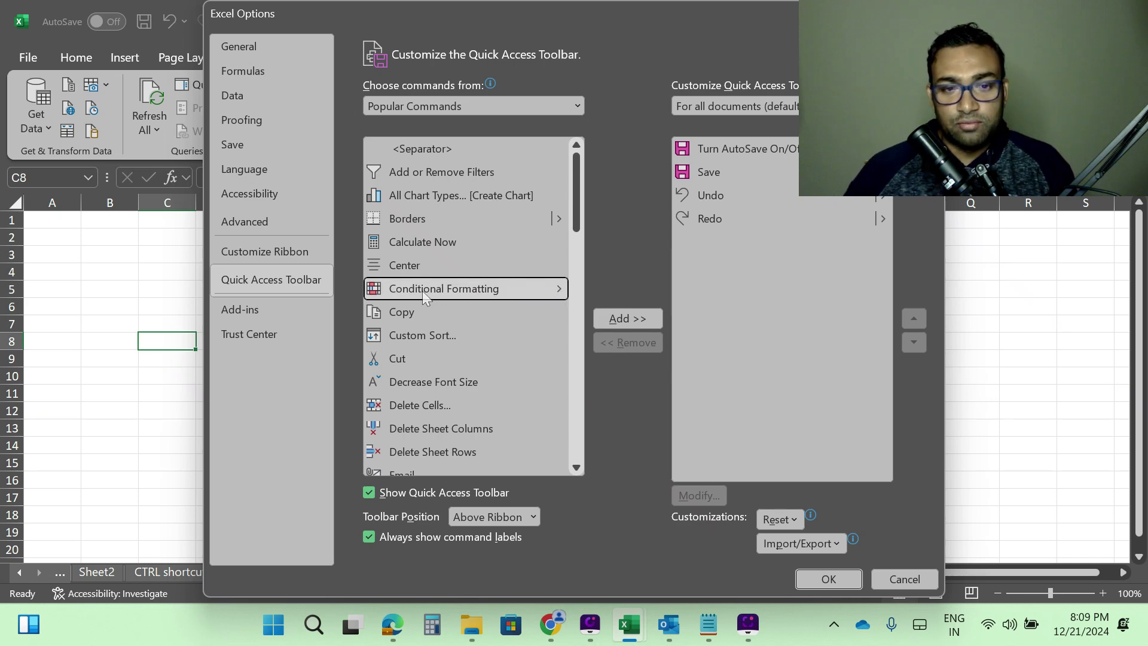
pyautogui.click(617, 317)
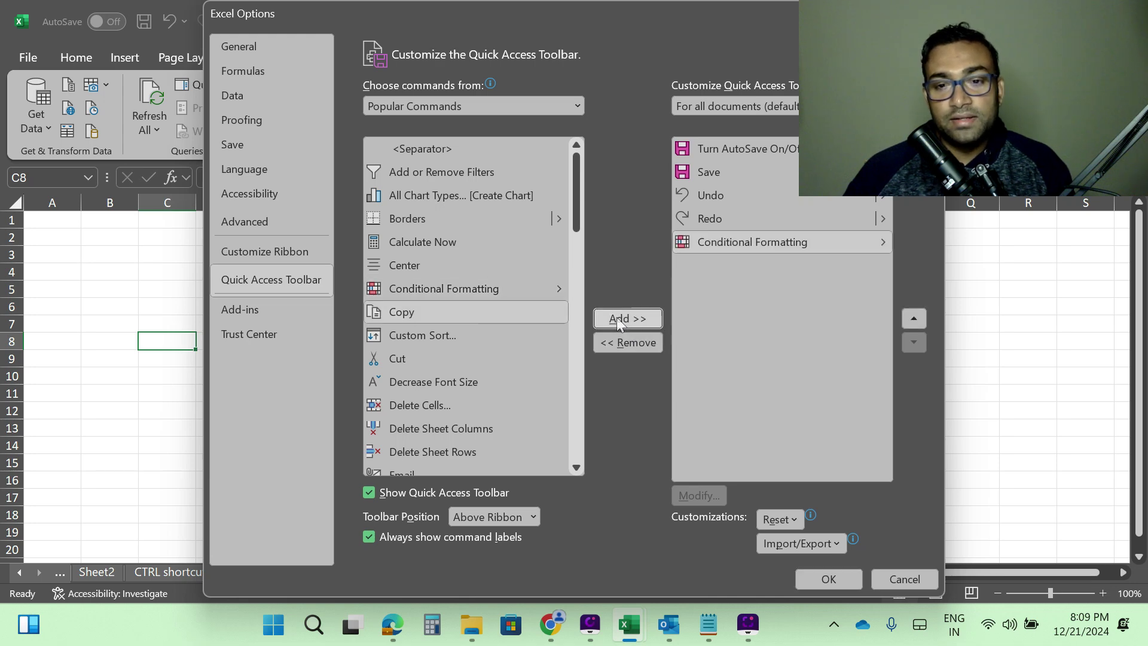
pyautogui.doubleClick(855, 245)
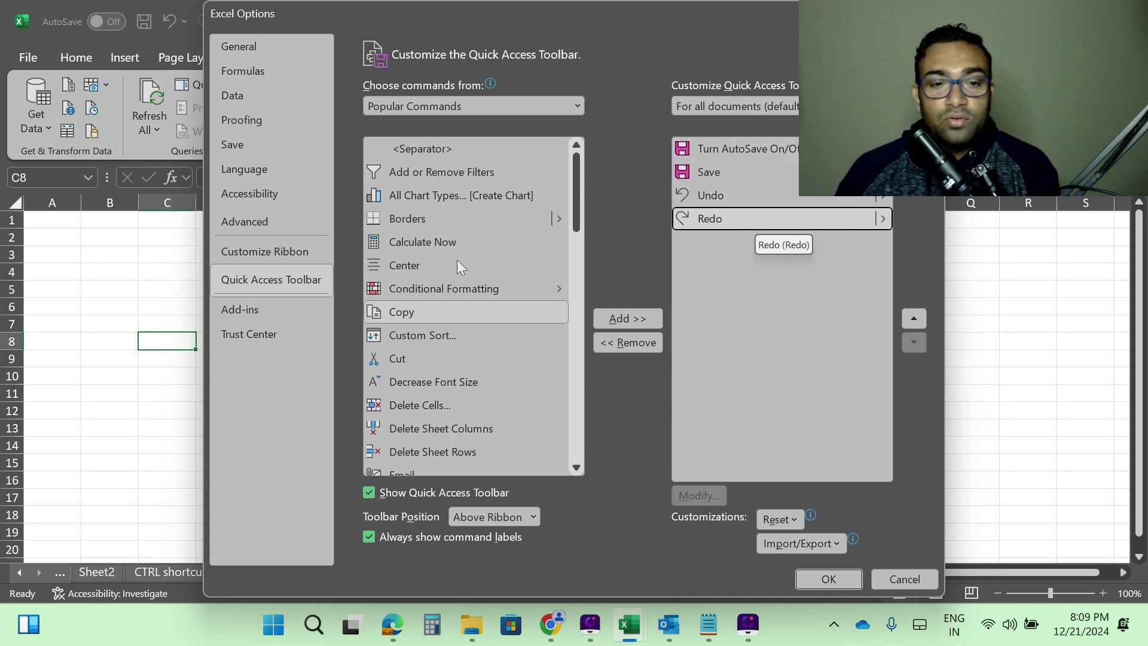
pyautogui.click(486, 292)
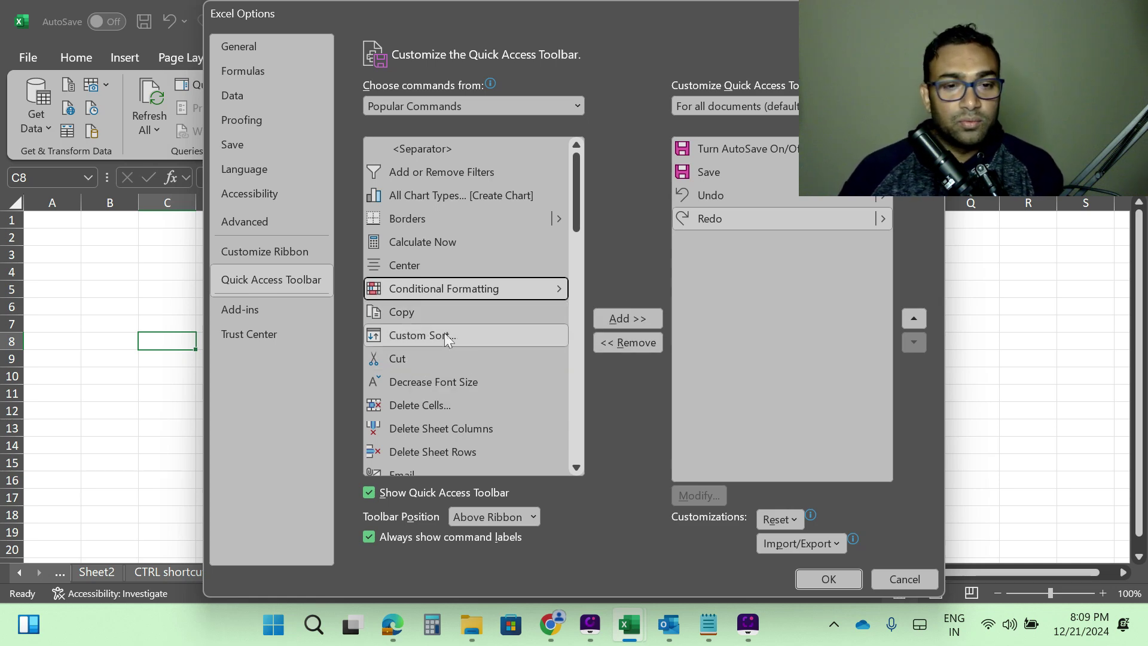
# - Add the Fill Color and Freeze Panes commands from Popular Commands to the Quick Access Toolbar list
pyautogui.scroll(-2, 471, 229)
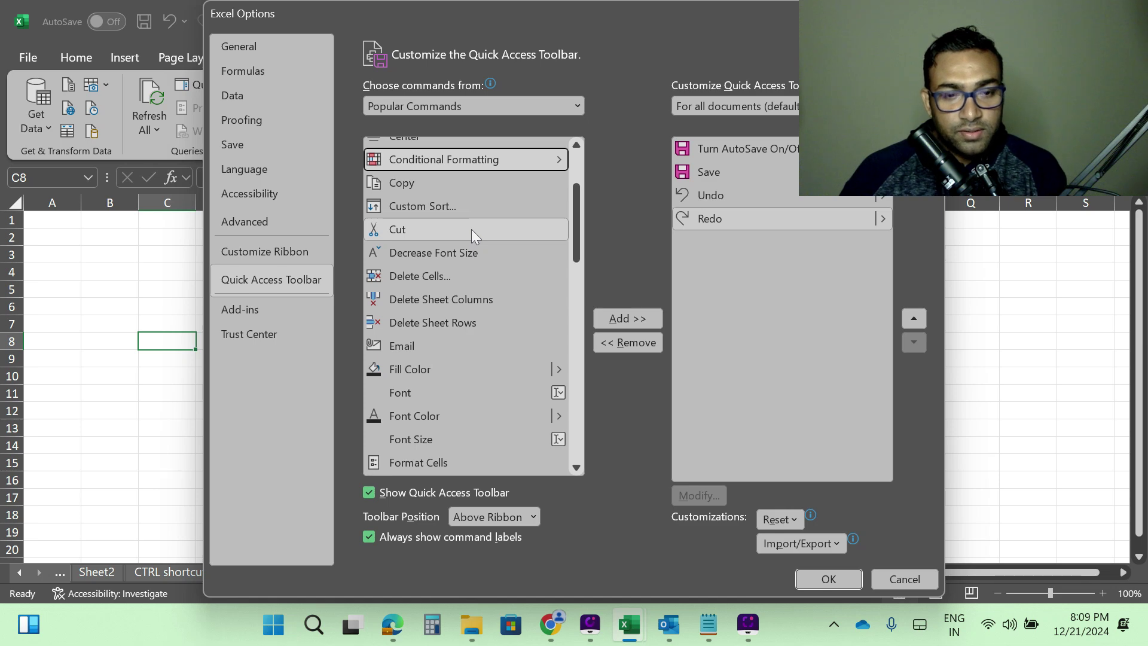
pyautogui.click(412, 366)
pyautogui.click(624, 319)
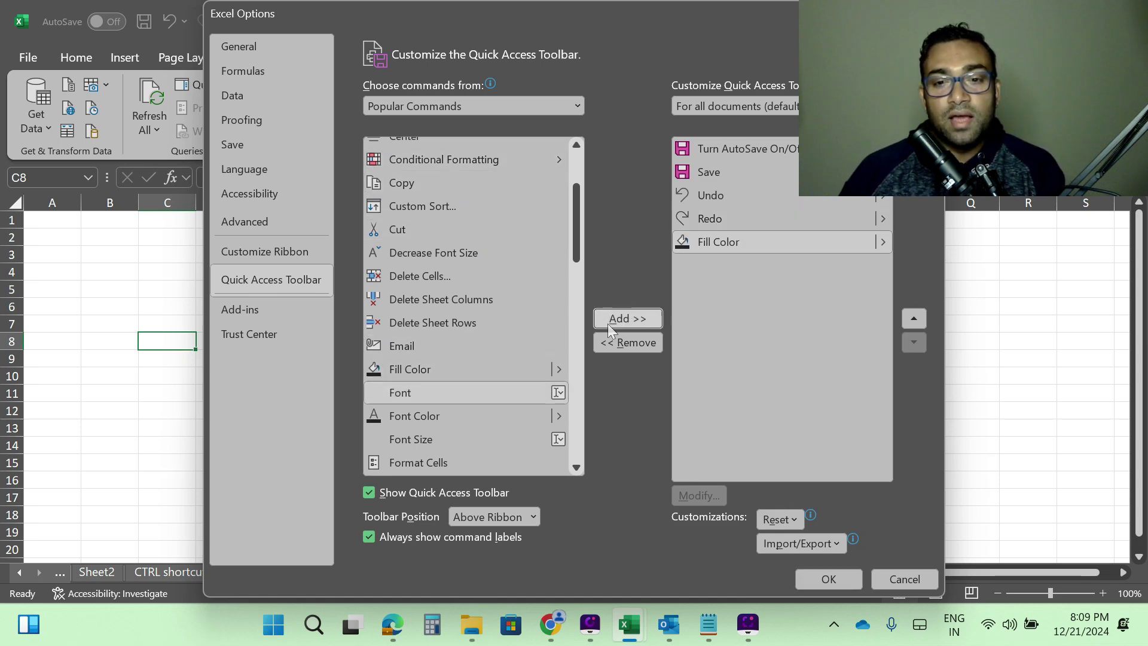
pyautogui.scroll(-2, 479, 370)
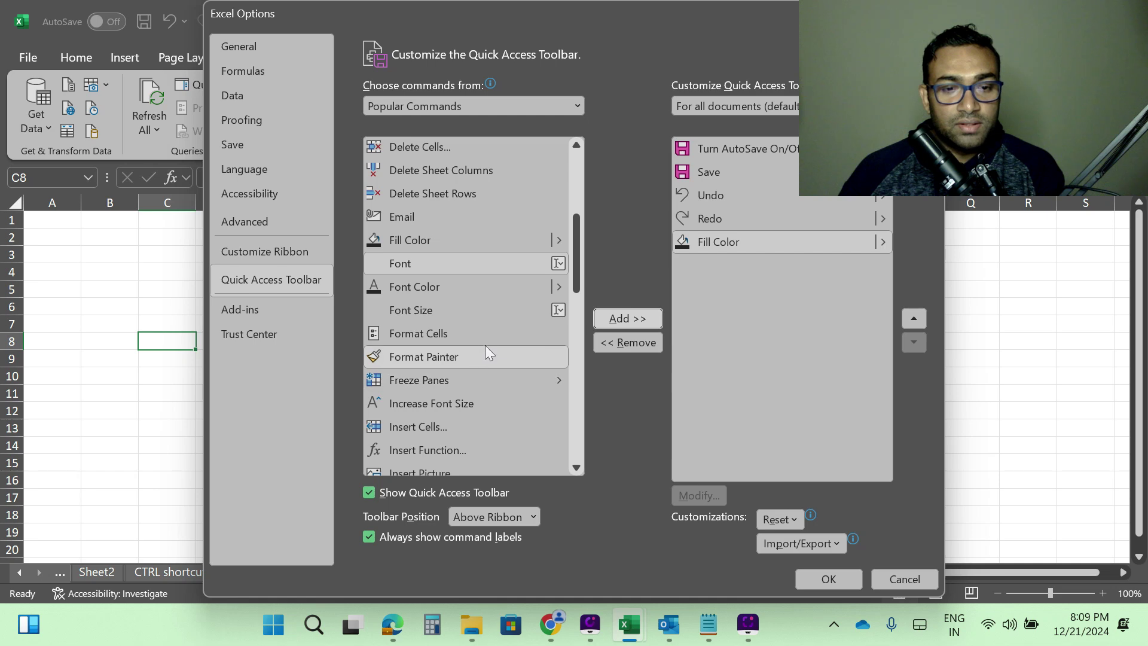
pyautogui.click(428, 379)
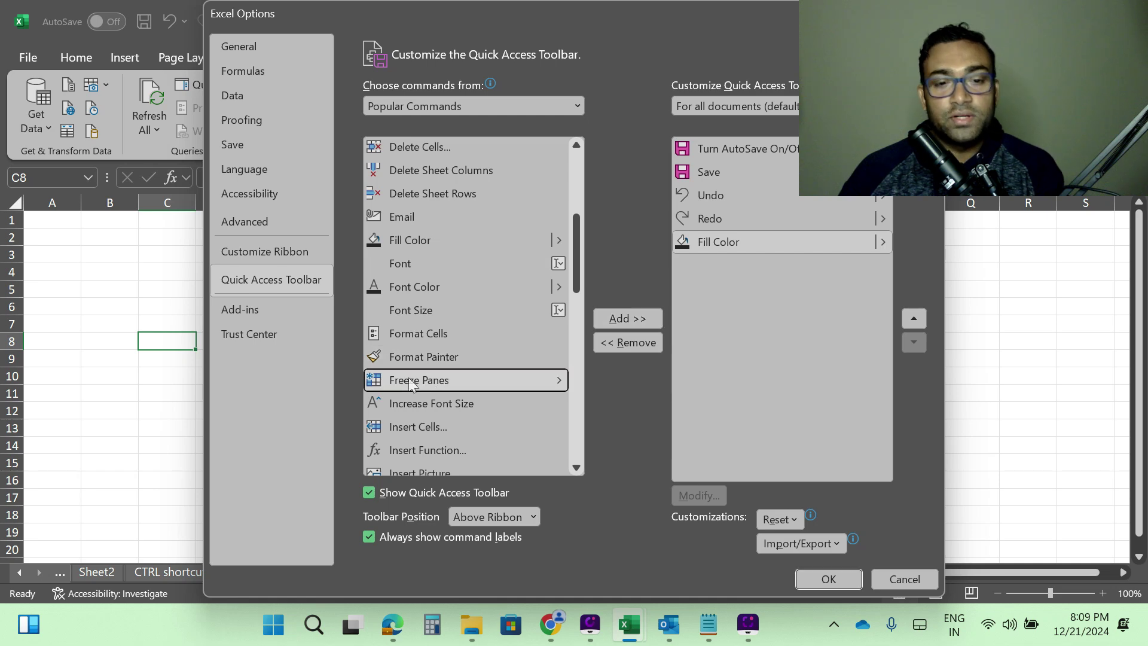
pyautogui.click(622, 318)
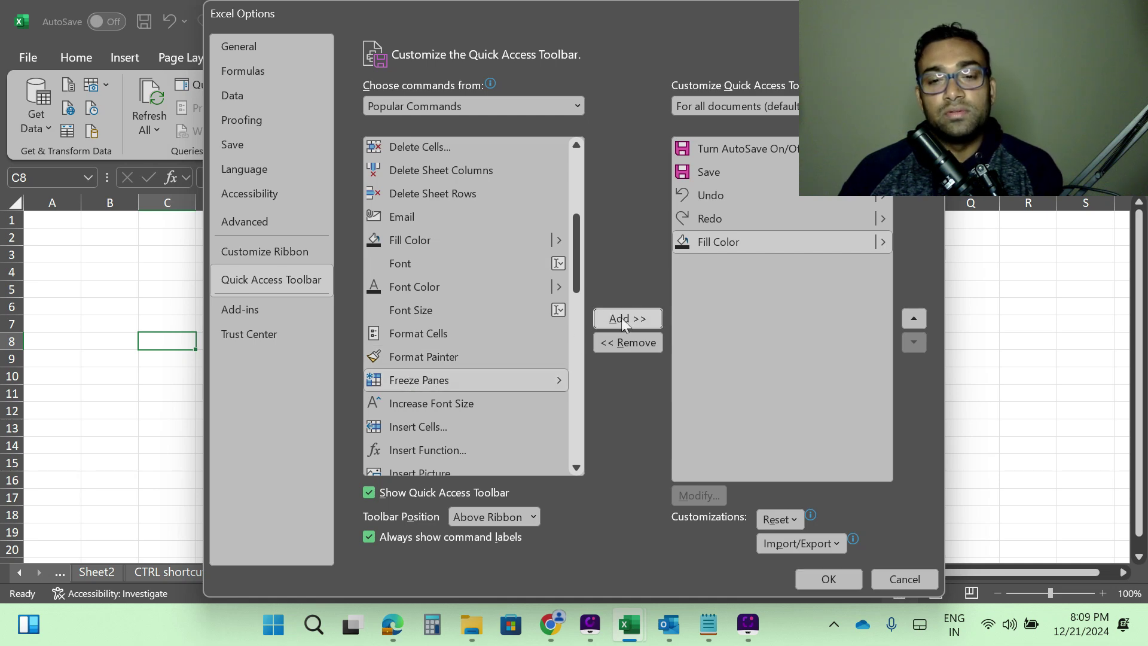
# - Add the Merge & Center command to the Quick Access Toolbar list and apply the customization
pyautogui.scroll(-3, 453, 328)
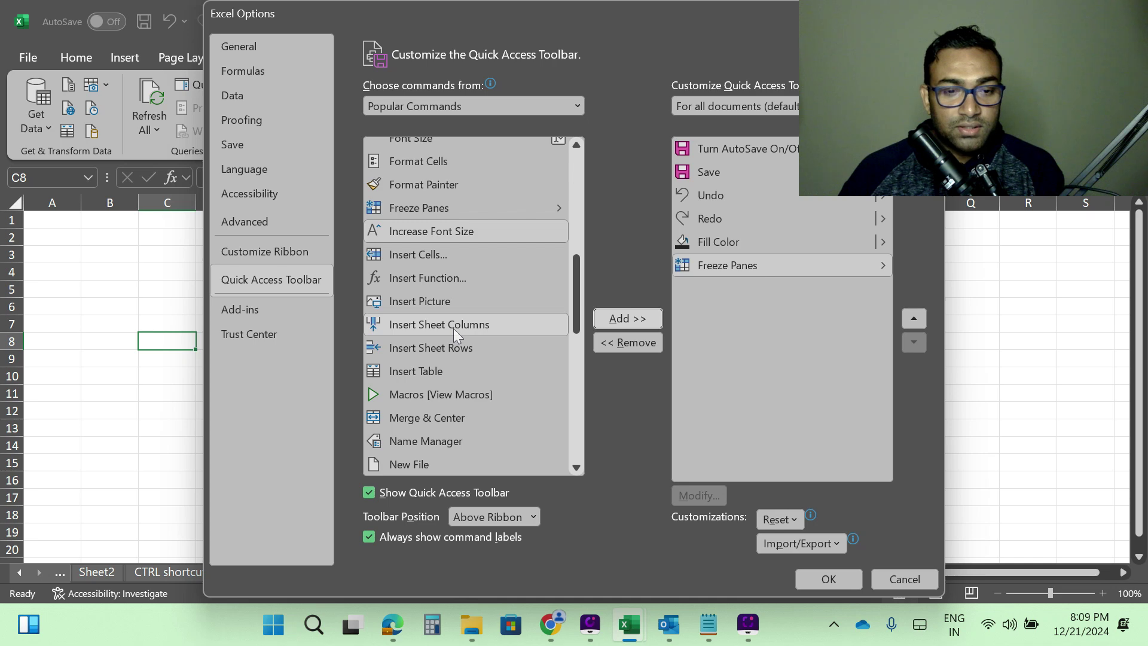
pyautogui.scroll(-2, 454, 328)
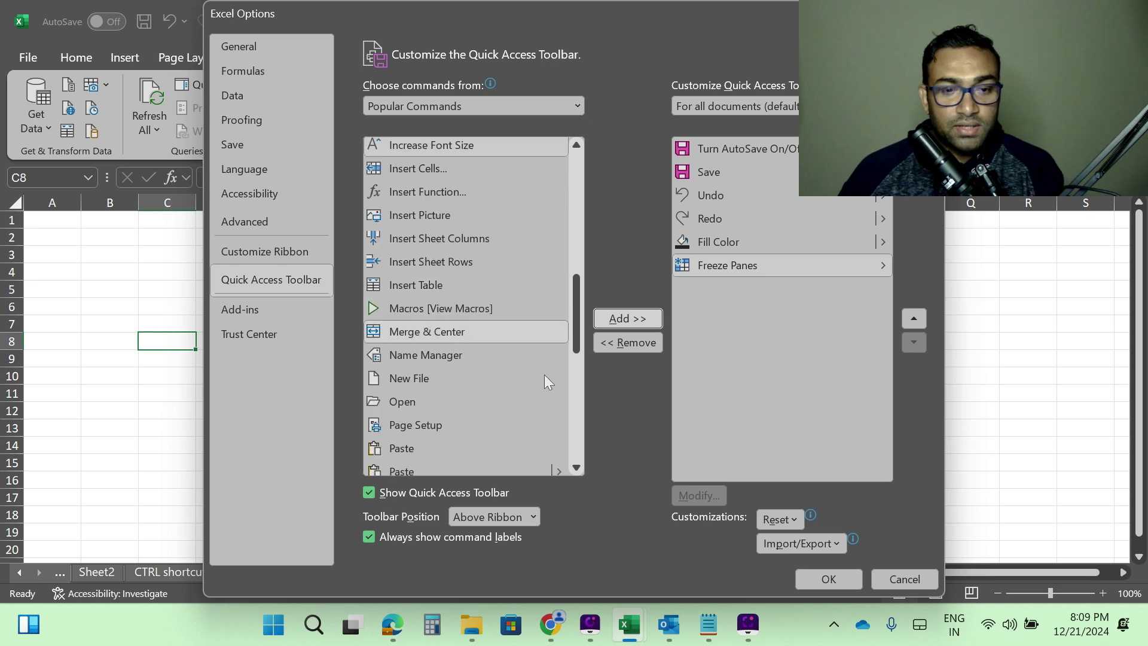
pyautogui.click(412, 331)
pyautogui.click(619, 323)
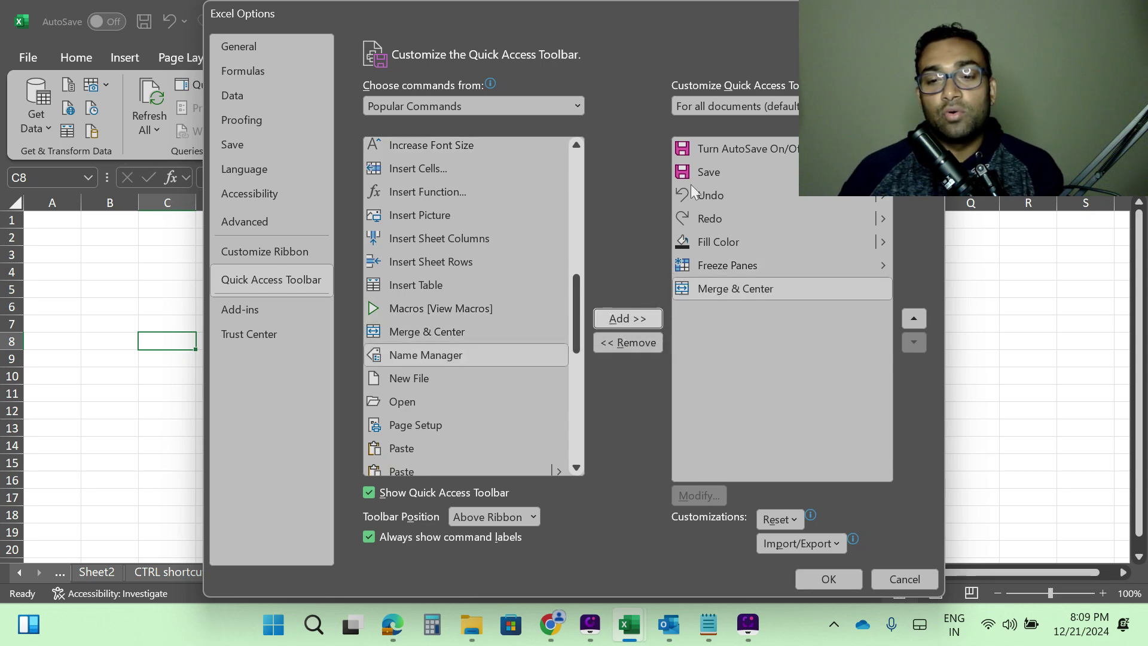
pyautogui.click(830, 579)
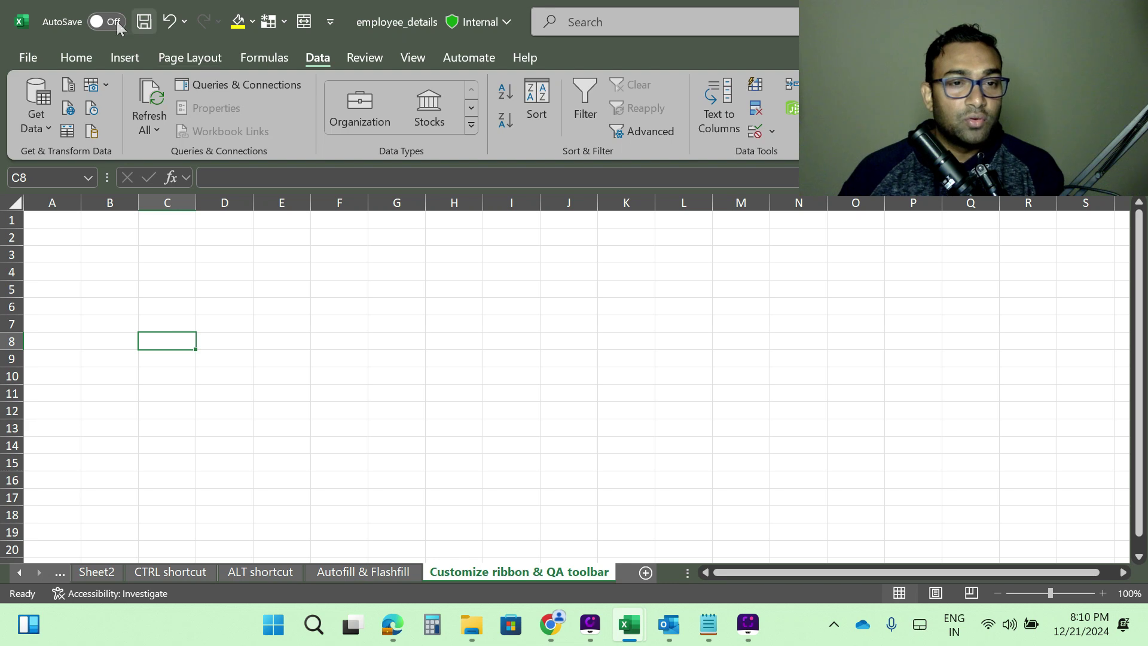
# - Remove the Merge & Center, Freeze Panes and Fill Color commands from the Quick Access Toolbar
pyautogui.rightClick(305, 26)
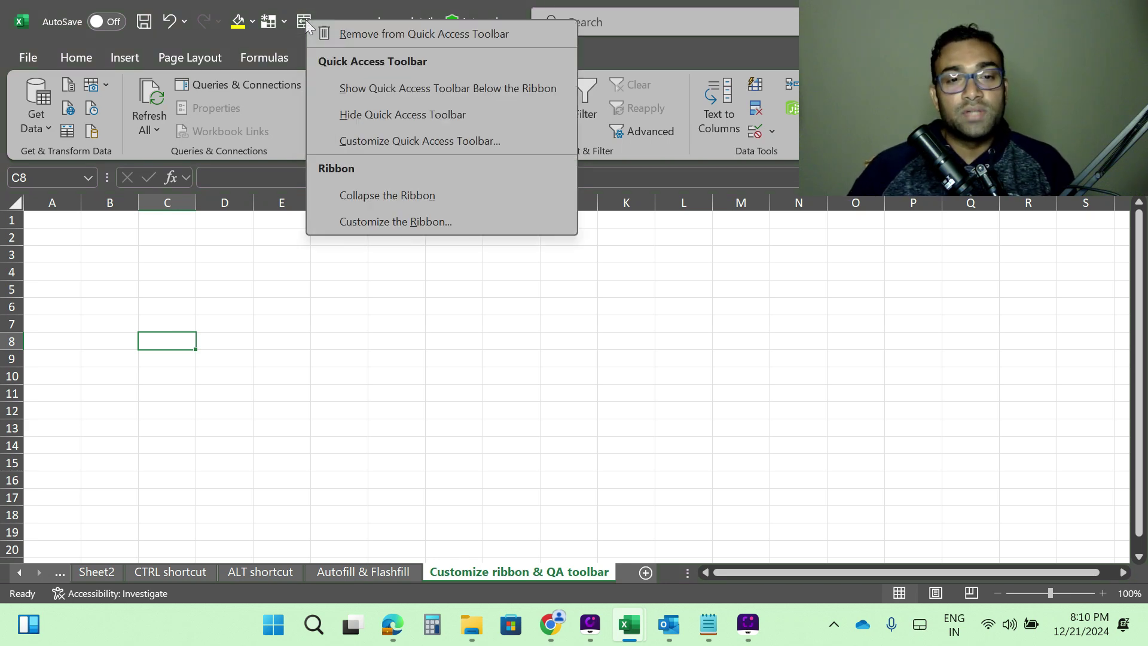
pyautogui.click(393, 33)
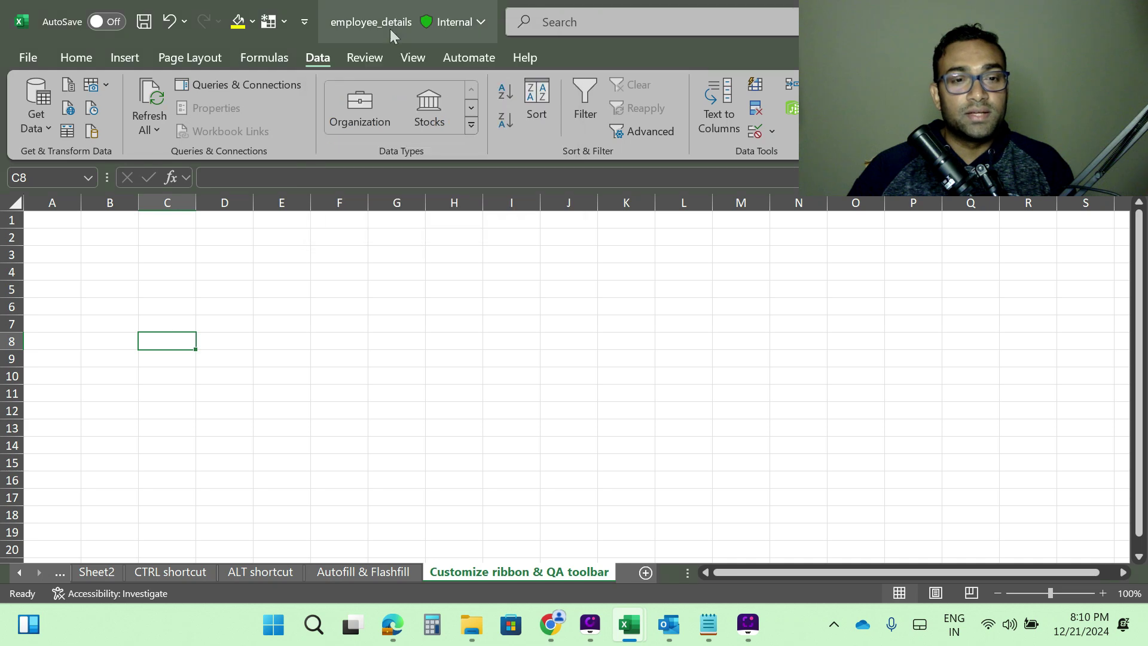
pyautogui.click(269, 27)
pyautogui.rightClick(268, 23)
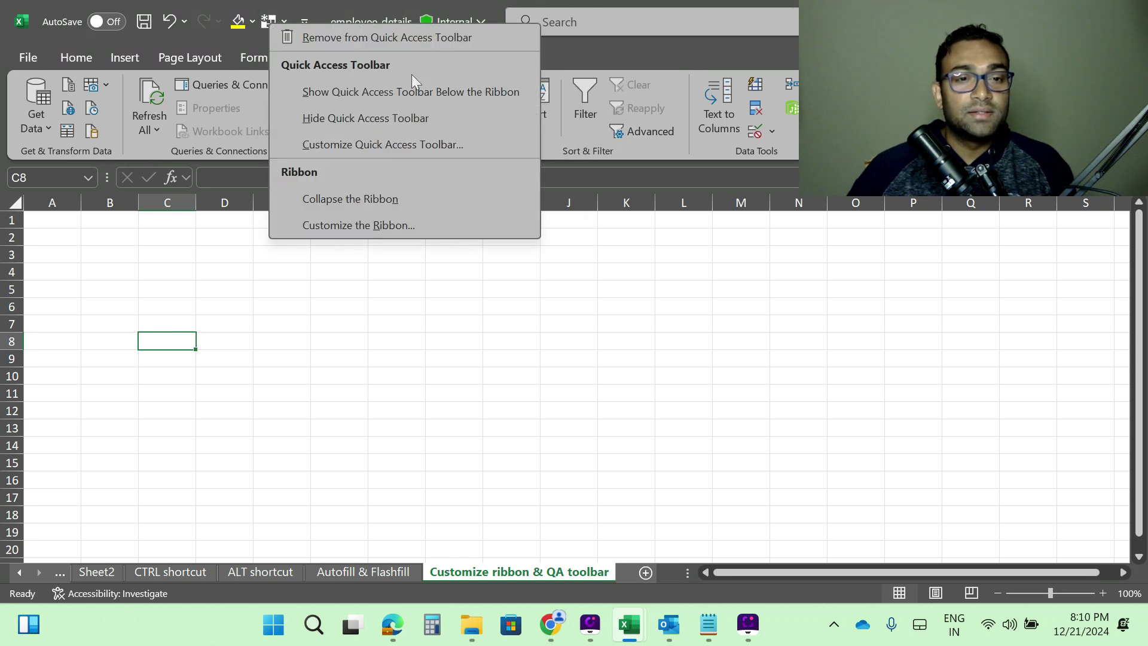
pyautogui.click(375, 47)
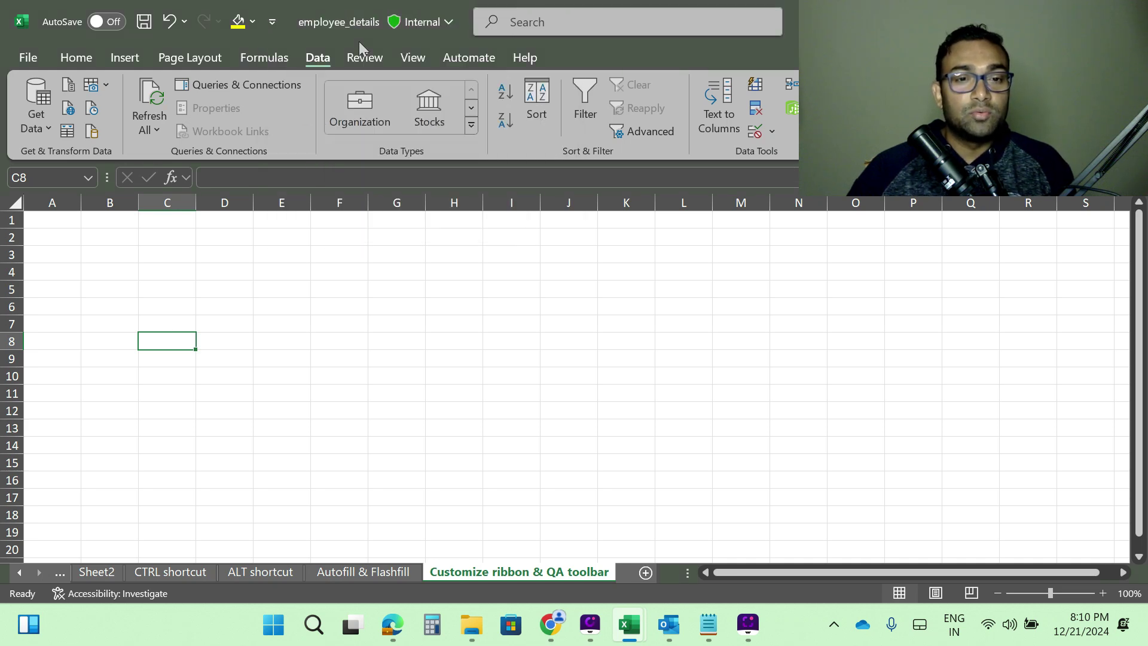
pyautogui.rightClick(237, 29)
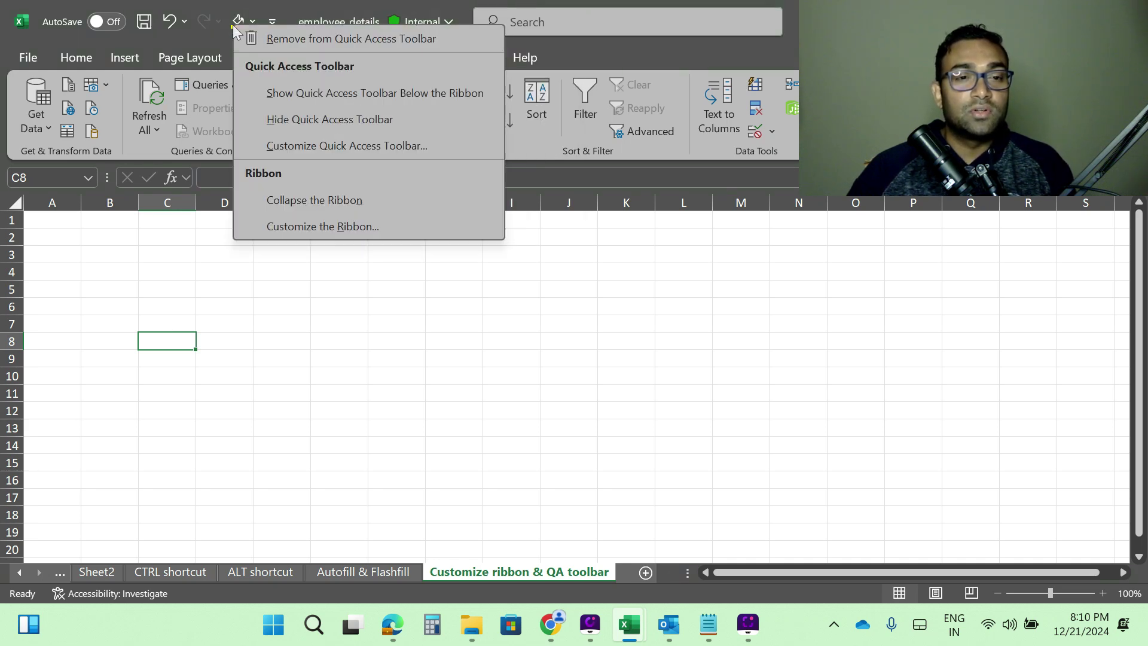
pyautogui.click(324, 40)
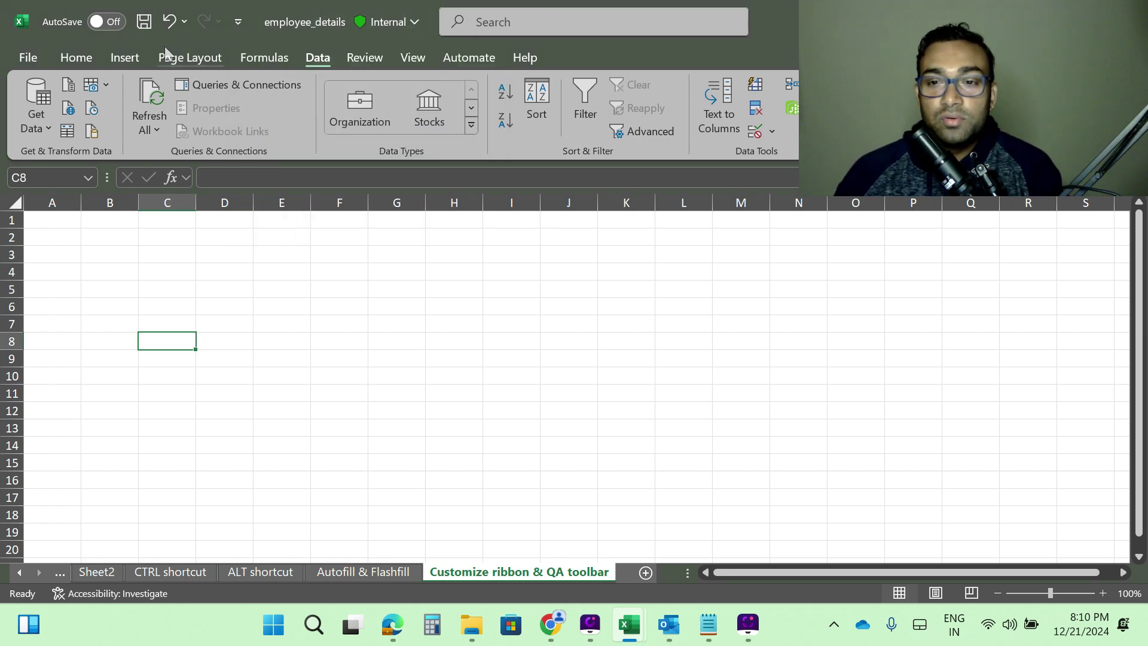
# - Examine the Quick Access Toolbar customization page in the program options and leave without changes
pyautogui.click(28, 58)
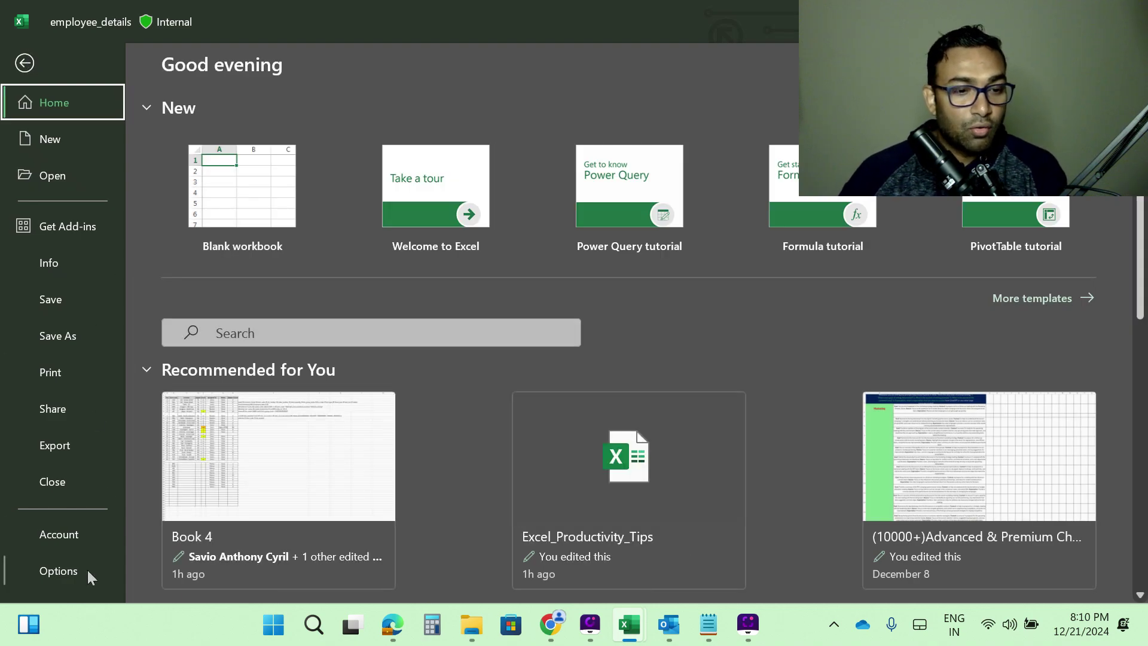
pyautogui.click(66, 571)
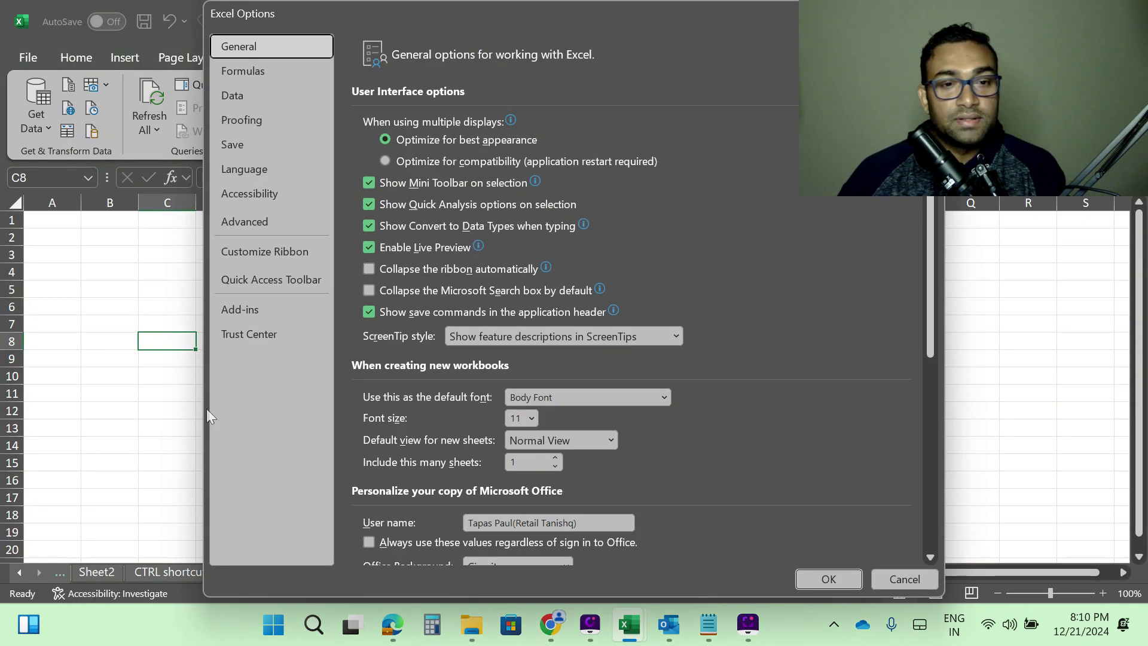
pyautogui.click(258, 284)
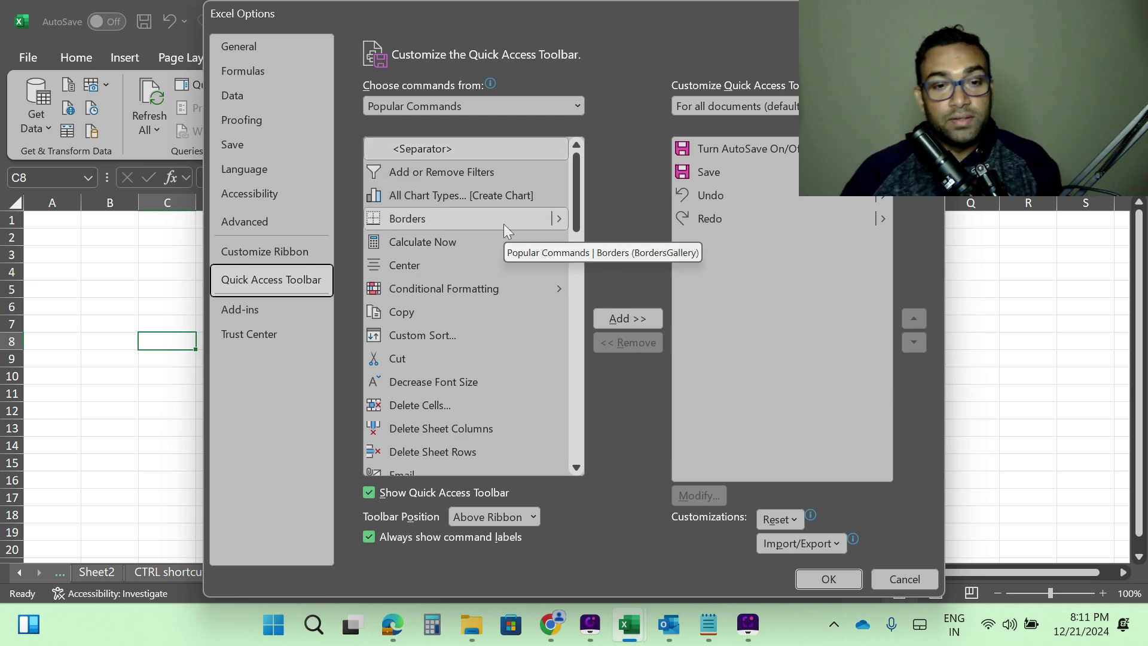
pyautogui.click(430, 336)
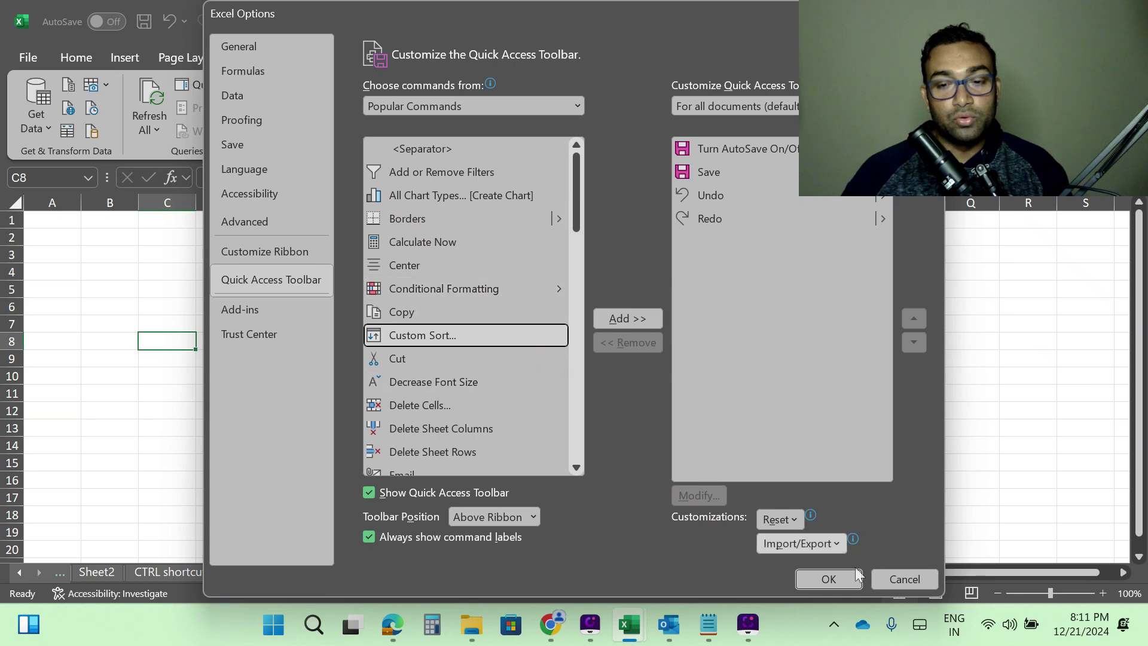
pyautogui.click(916, 579)
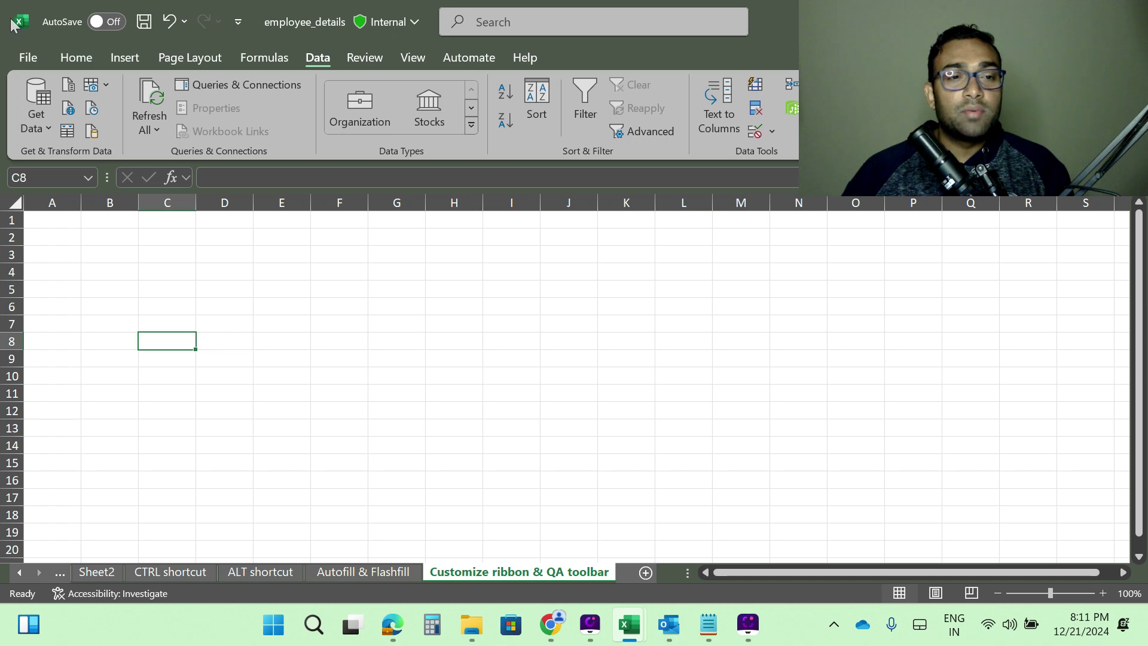
# - Look through the ribbon's command sets from File and Home through Automate, and return to the Home commands
pyautogui.click(24, 60)
pyautogui.press('Escape')
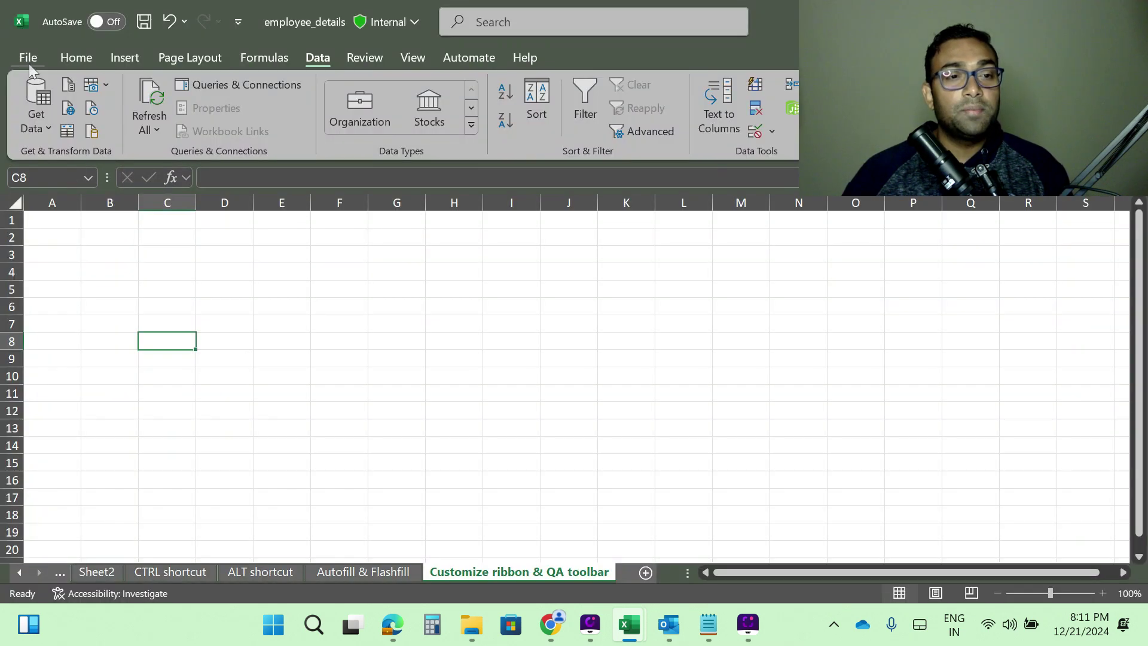
pyautogui.click(74, 56)
pyautogui.click(125, 57)
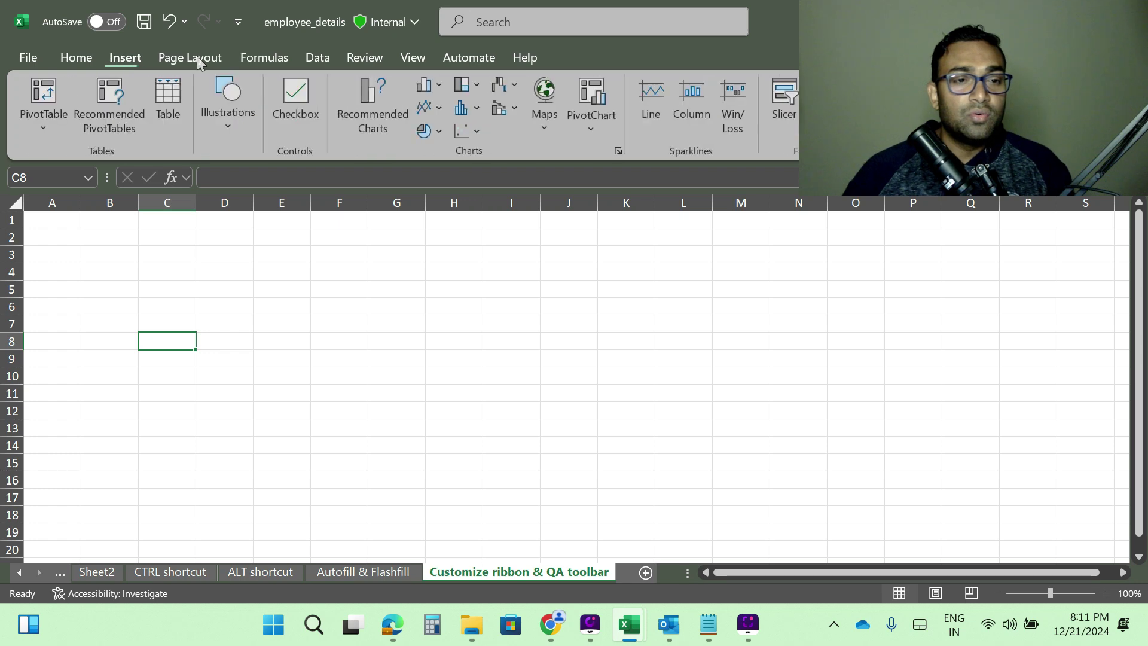
pyautogui.click(197, 56)
pyautogui.click(263, 57)
pyautogui.click(318, 57)
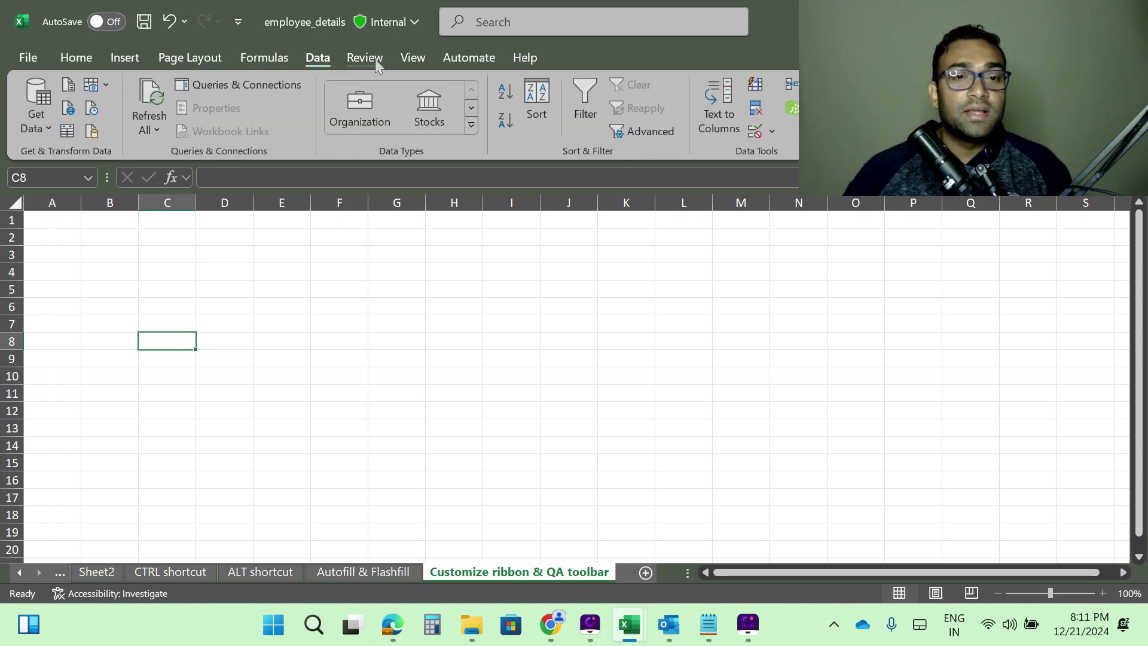
pyautogui.click(375, 59)
pyautogui.click(417, 60)
pyautogui.click(472, 59)
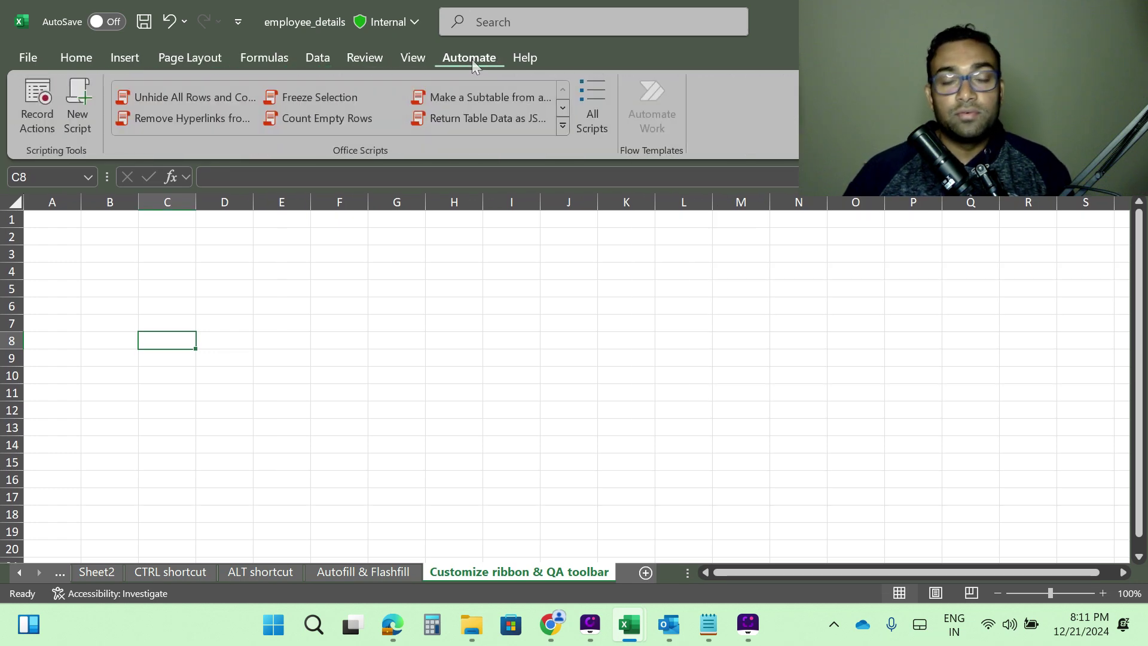
pyautogui.click(24, 57)
pyautogui.click(25, 63)
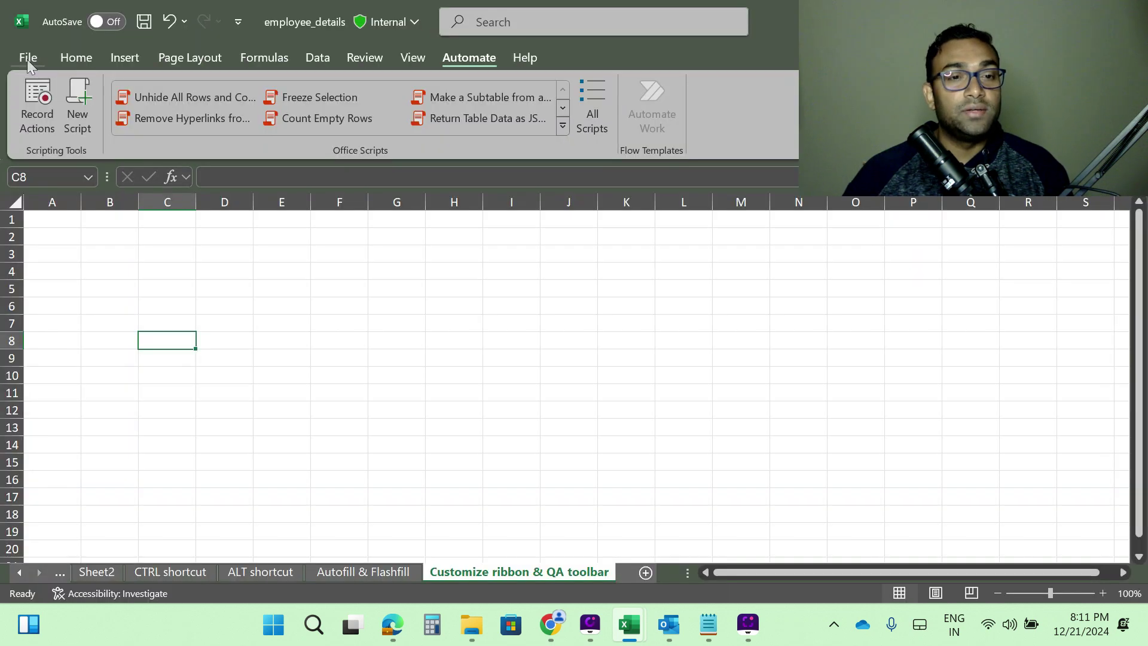
pyautogui.click(71, 62)
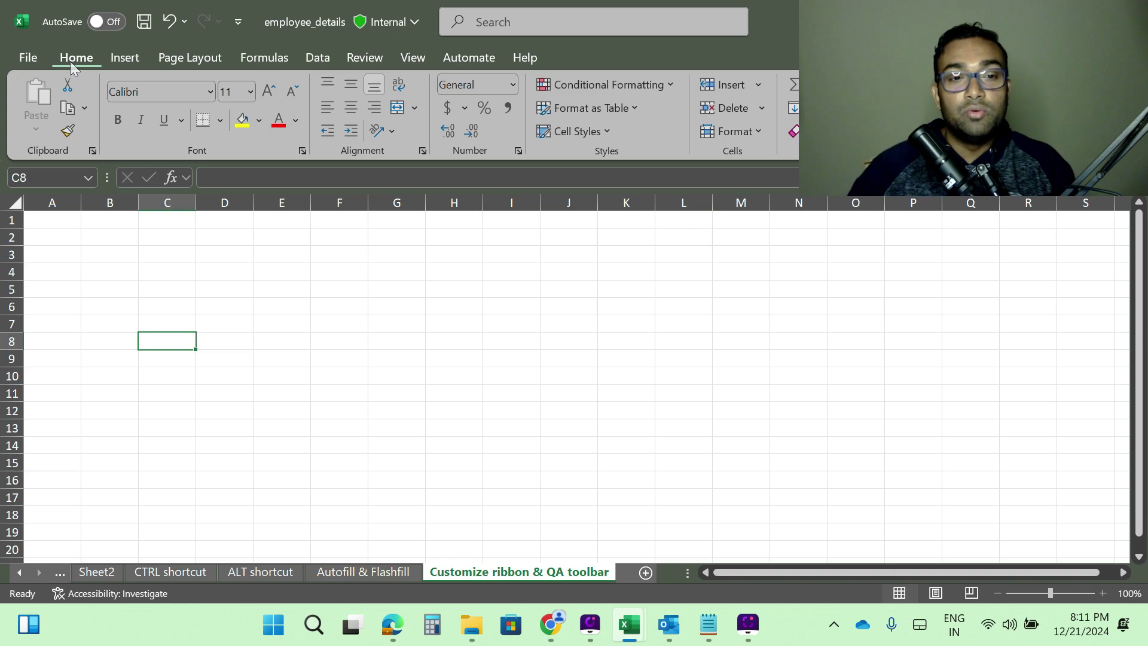
# - Examine the ribbon customization page in the program options and leave without changes
pyautogui.click(28, 57)
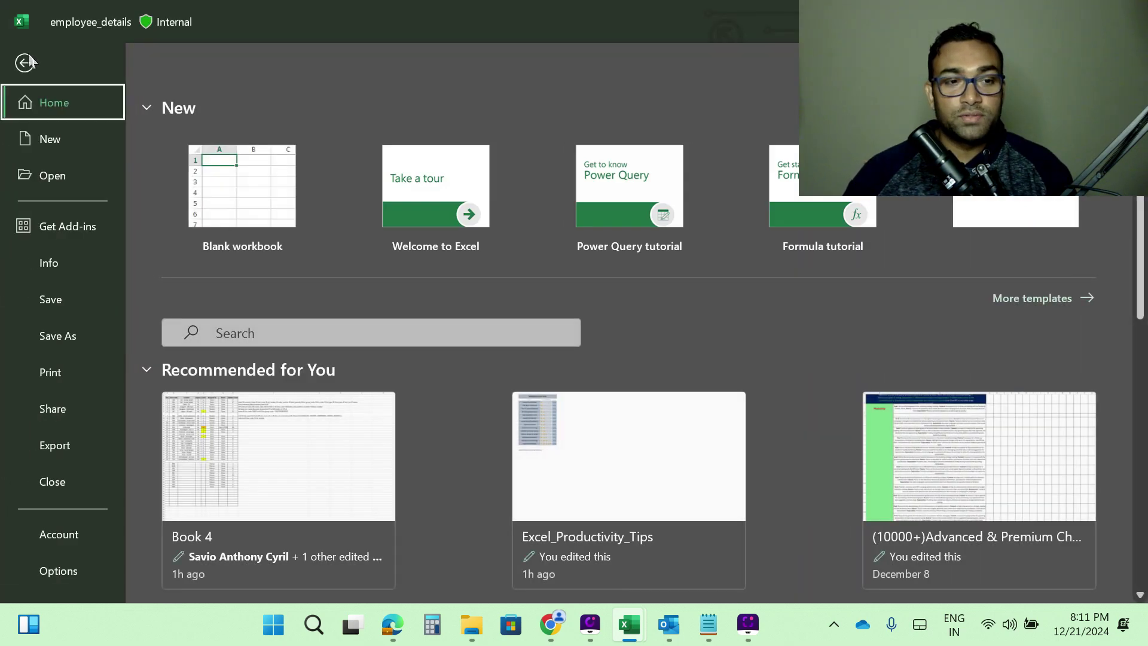
pyautogui.click(53, 572)
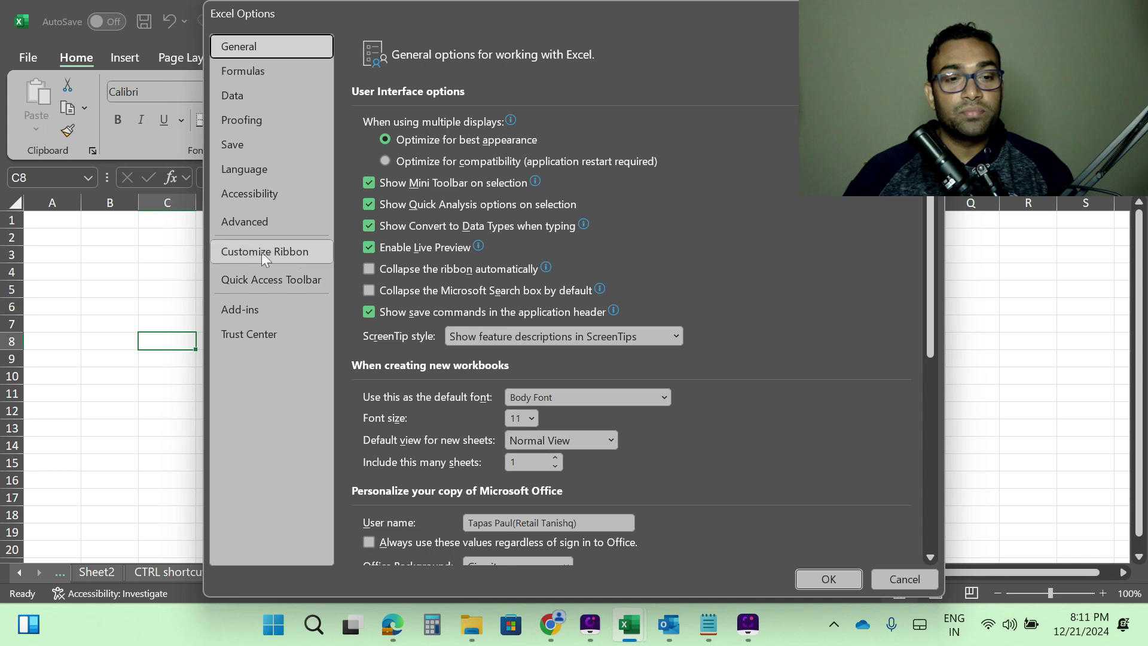
pyautogui.click(253, 251)
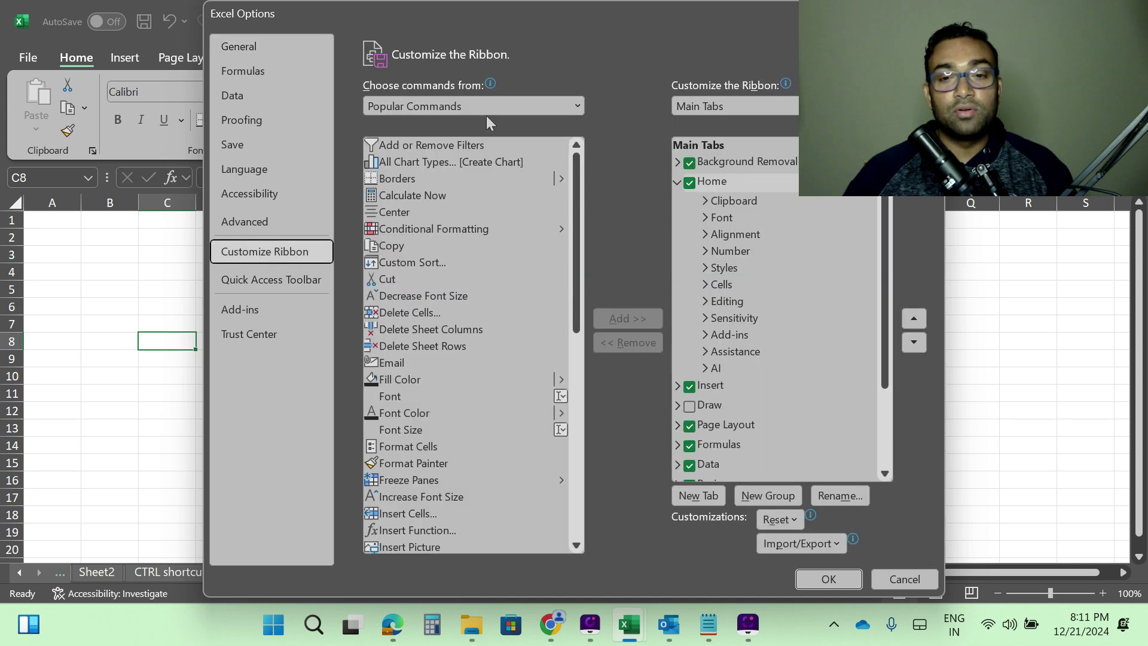
pyautogui.click(912, 583)
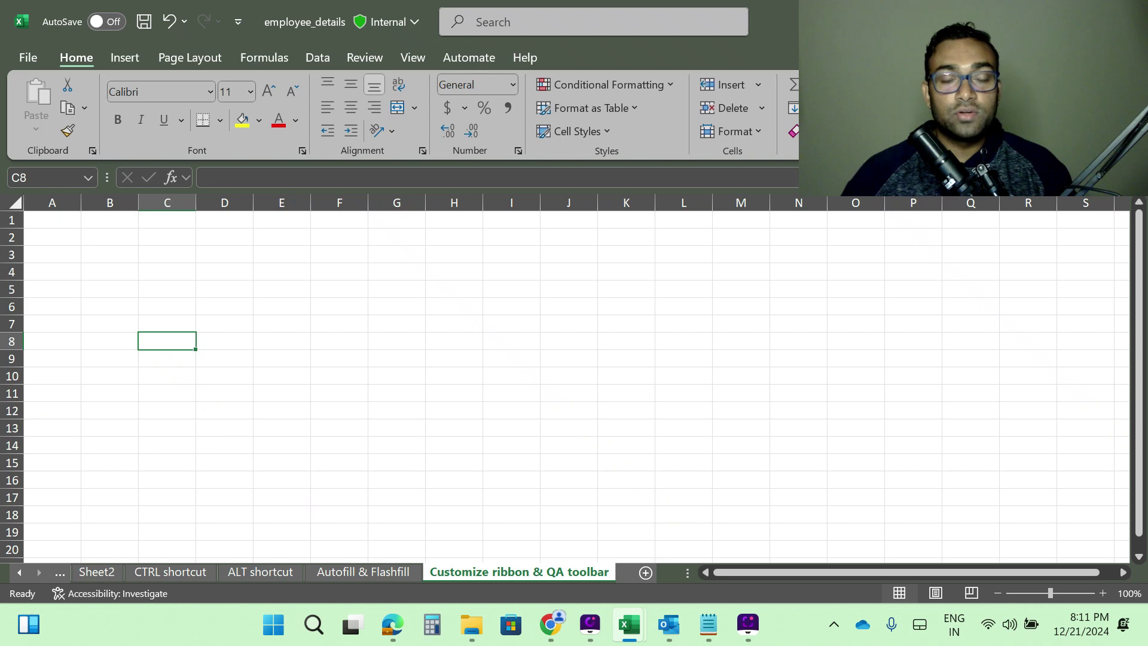
# - Enable the Developer tab among the ribbon's main tabs through the ribbon customization options and apply the change
pyautogui.rightClick(256, 147)
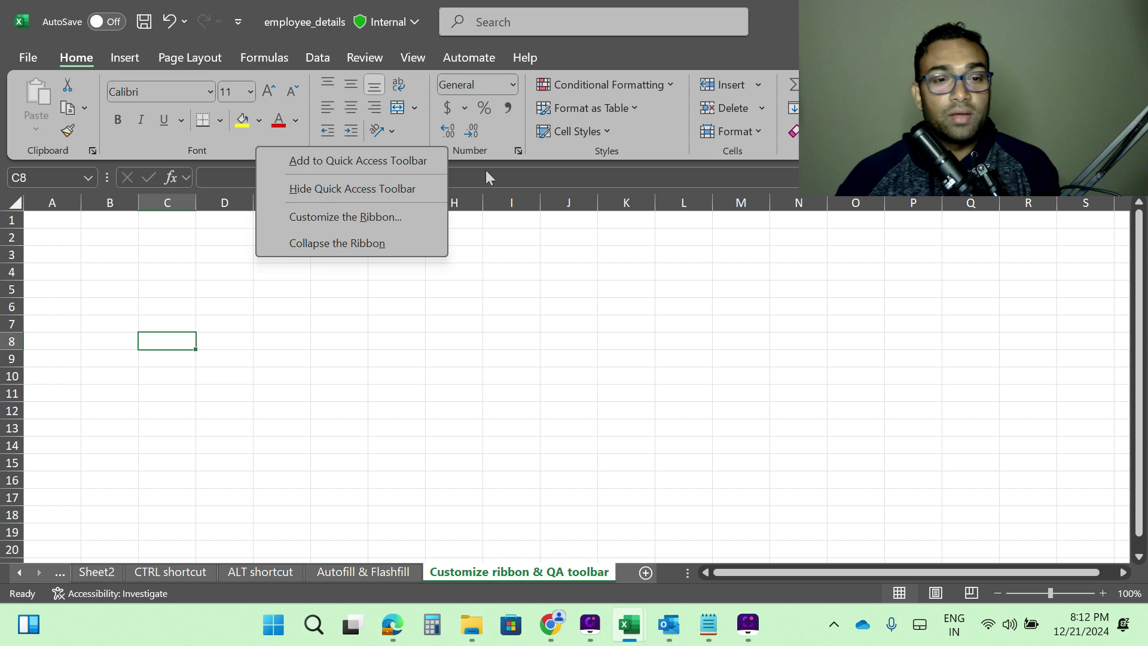
pyautogui.click(349, 215)
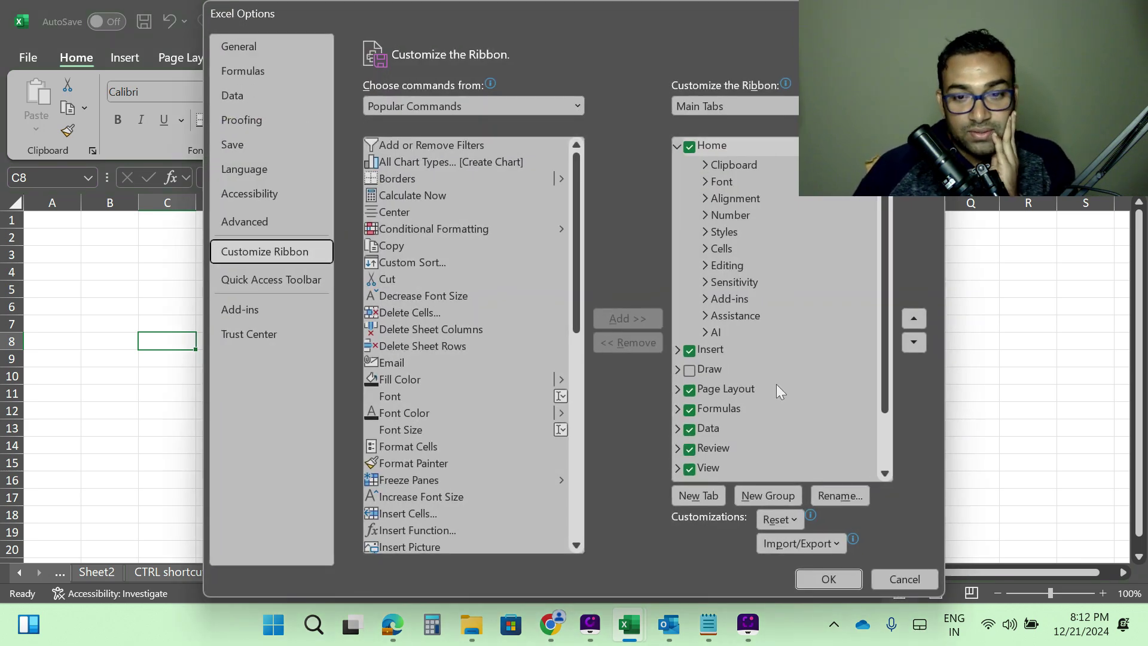
pyautogui.scroll(-1, 816, 285)
pyautogui.scroll(-1, 816, 285)
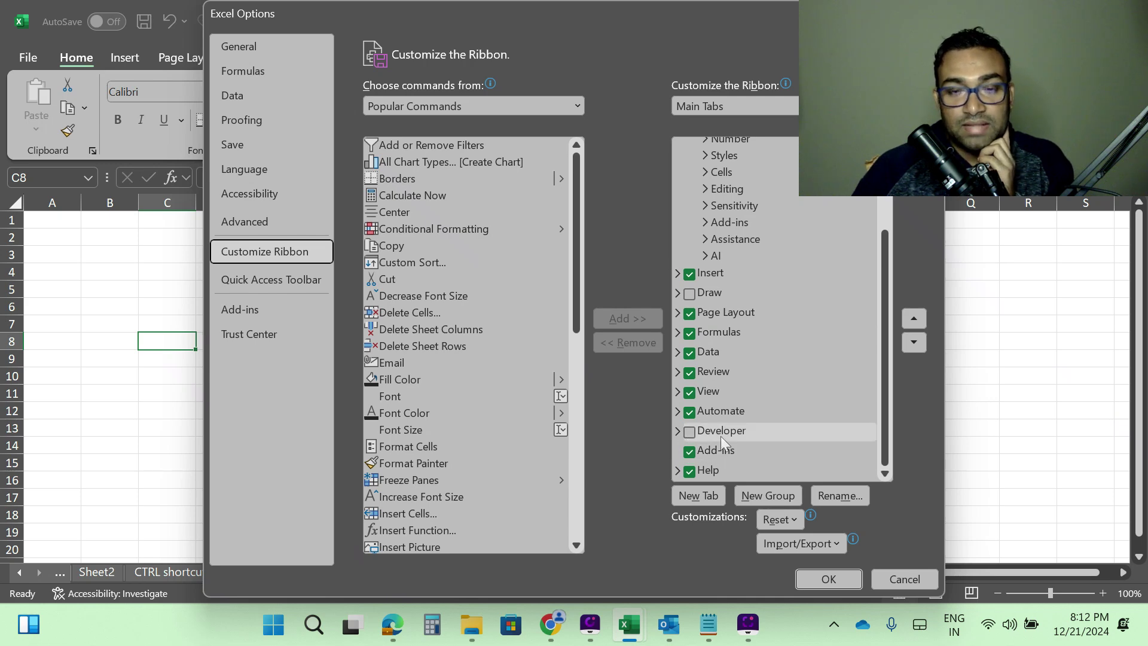
pyautogui.moveTo(590, 13); pyautogui.dragTo(839, 153)
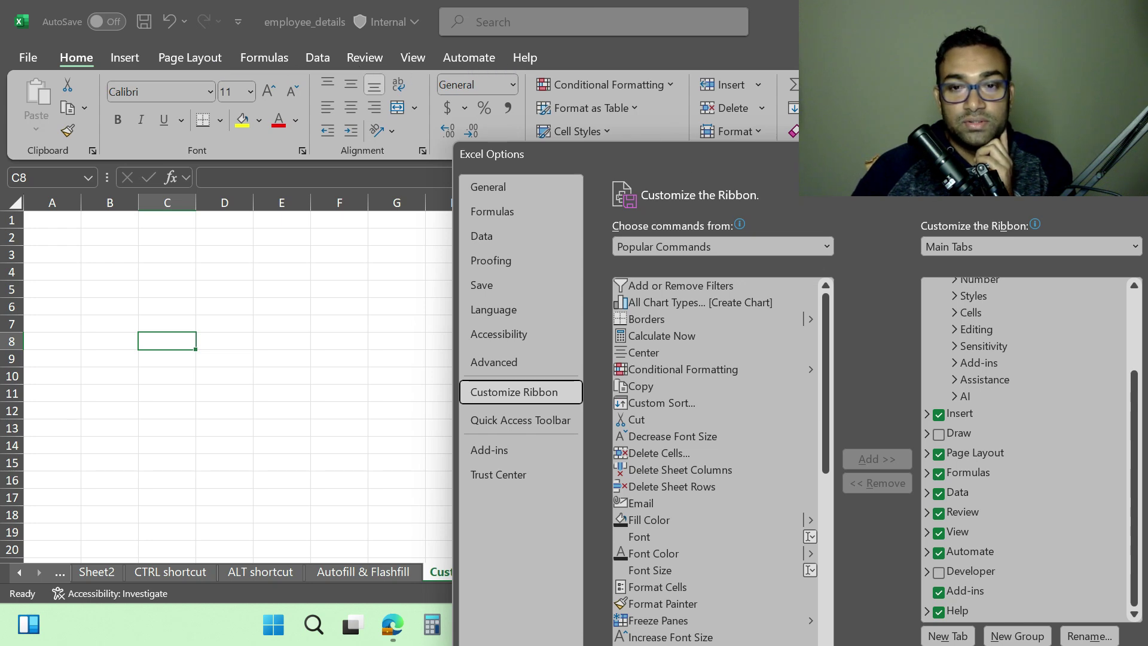
pyautogui.moveTo(851, 165); pyautogui.dragTo(602, 167)
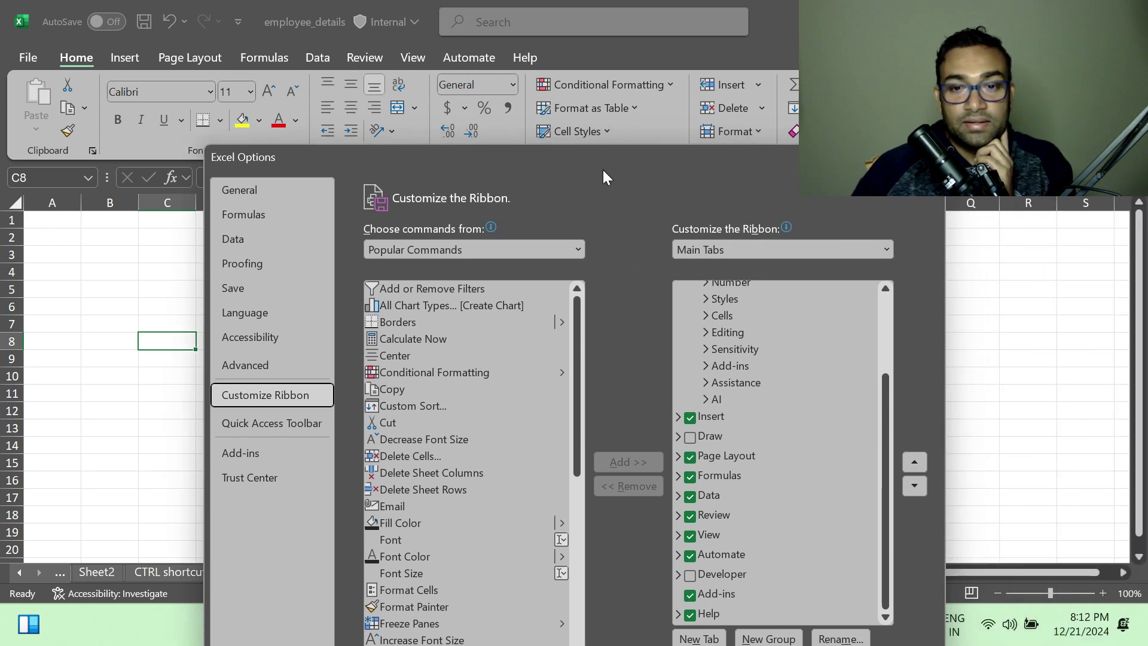
pyautogui.click(698, 573)
pyautogui.click(689, 575)
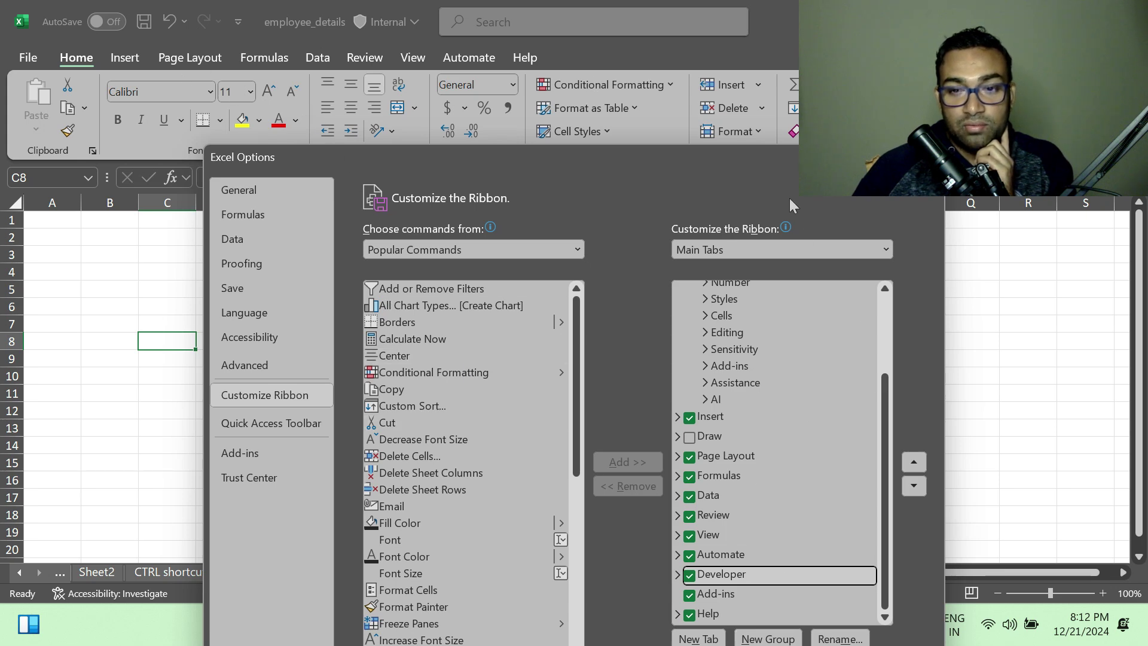
pyautogui.moveTo(789, 163); pyautogui.dragTo(898, 35)
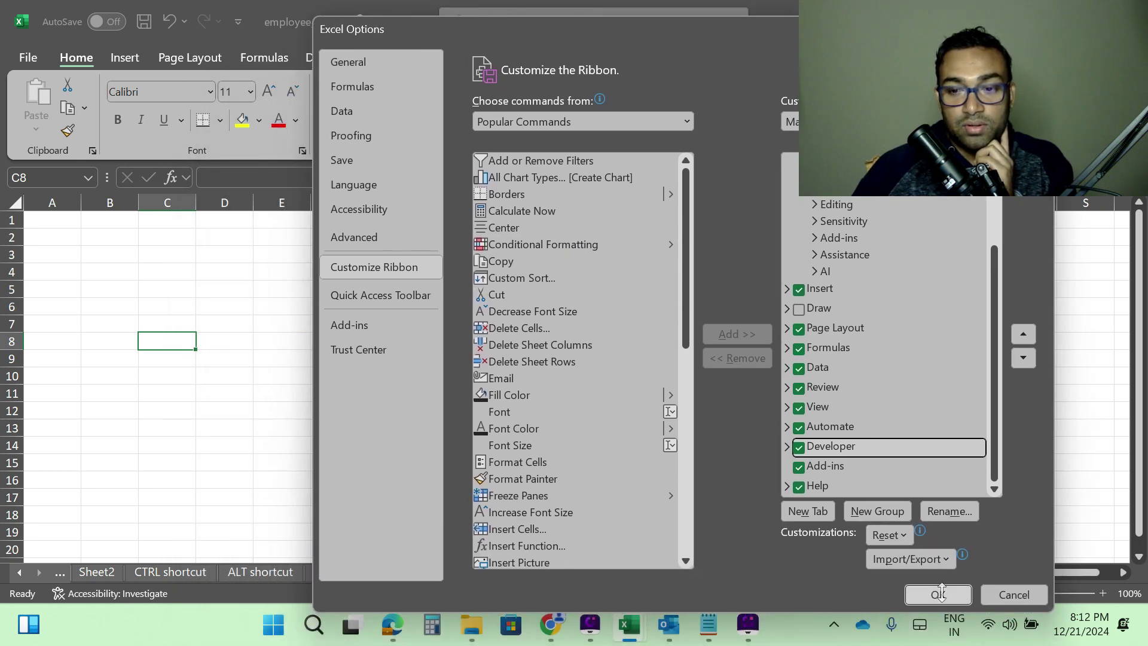
pyautogui.click(938, 595)
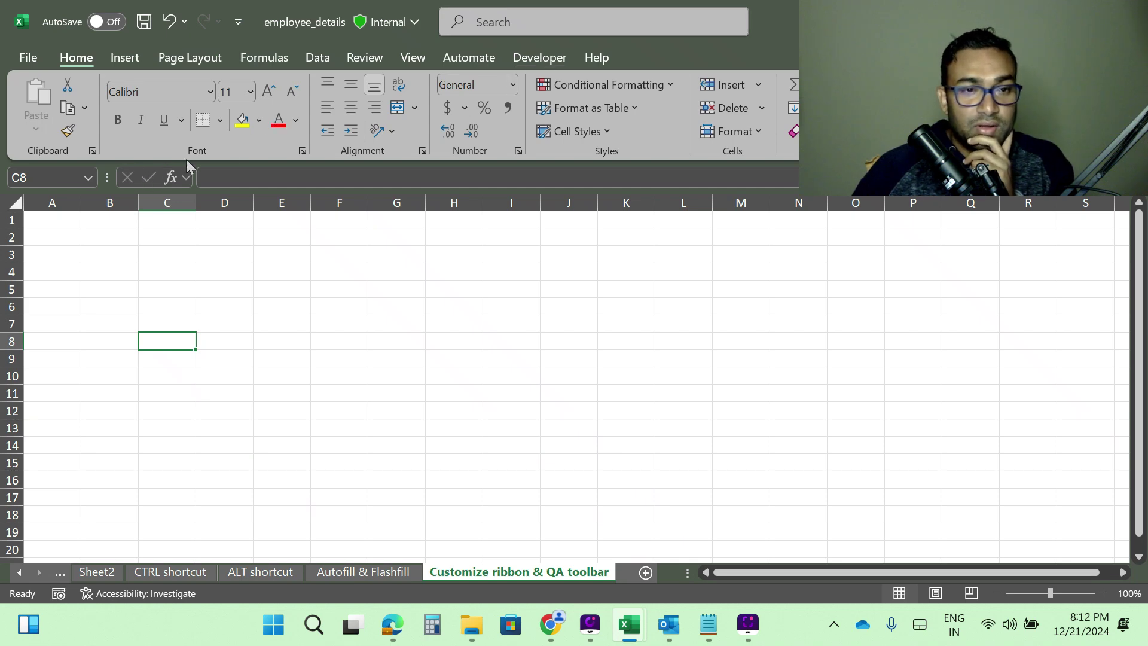
# - Reopen the ribbon customization options and examine the groups under Insert, including the commands in Symbols
pyautogui.rightClick(248, 146)
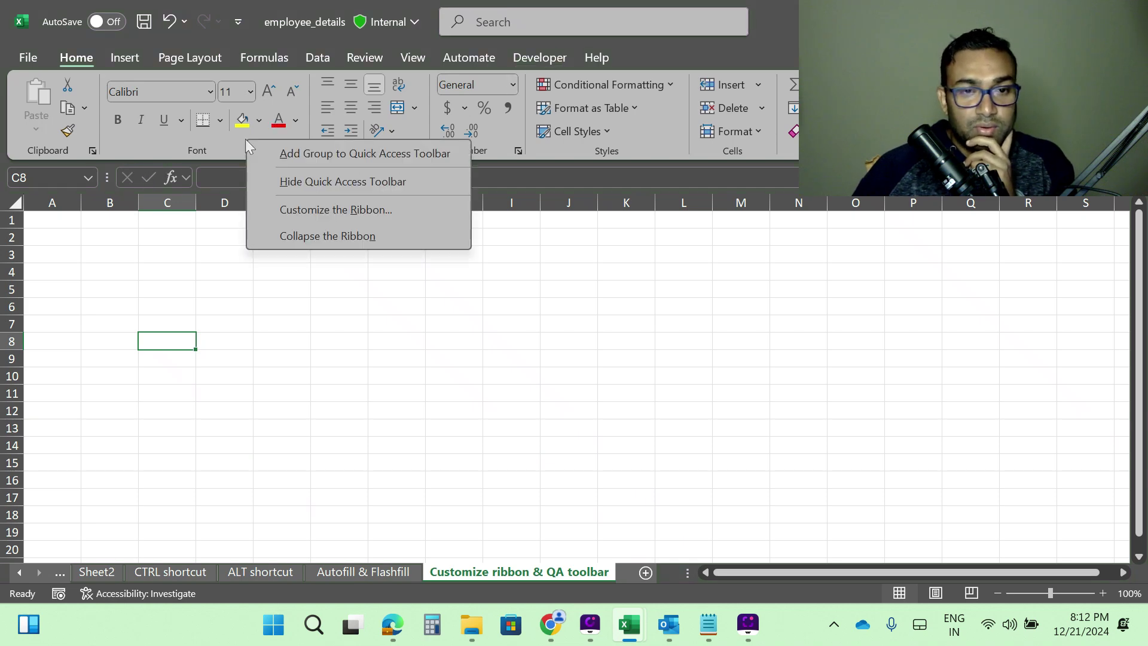
pyautogui.click(321, 210)
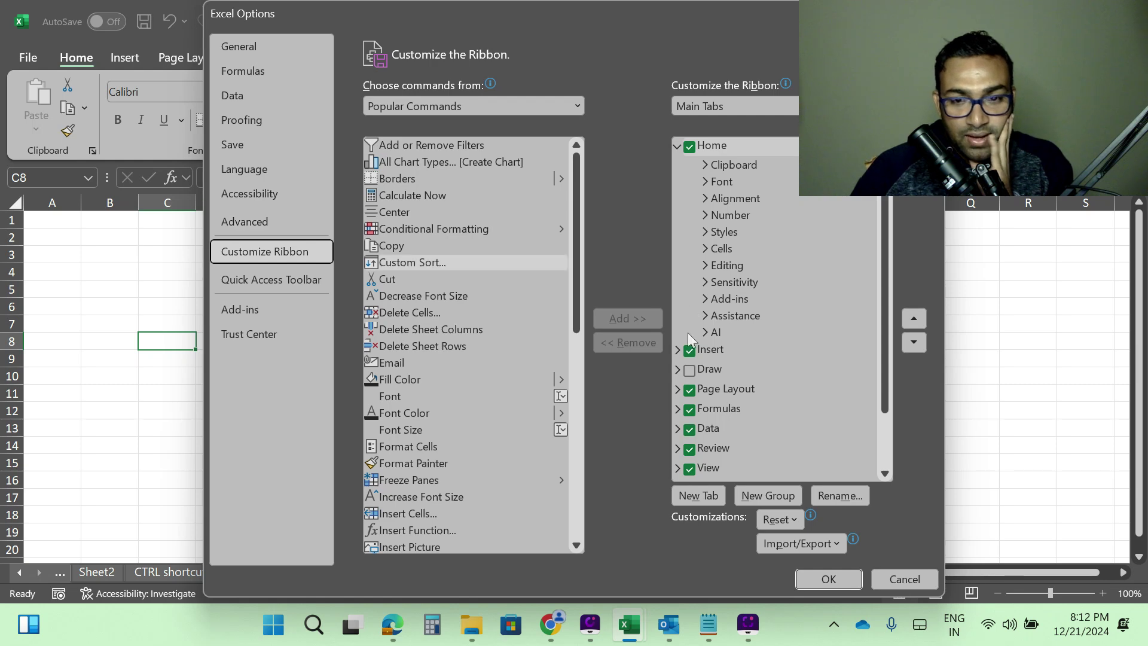
pyautogui.click(719, 145)
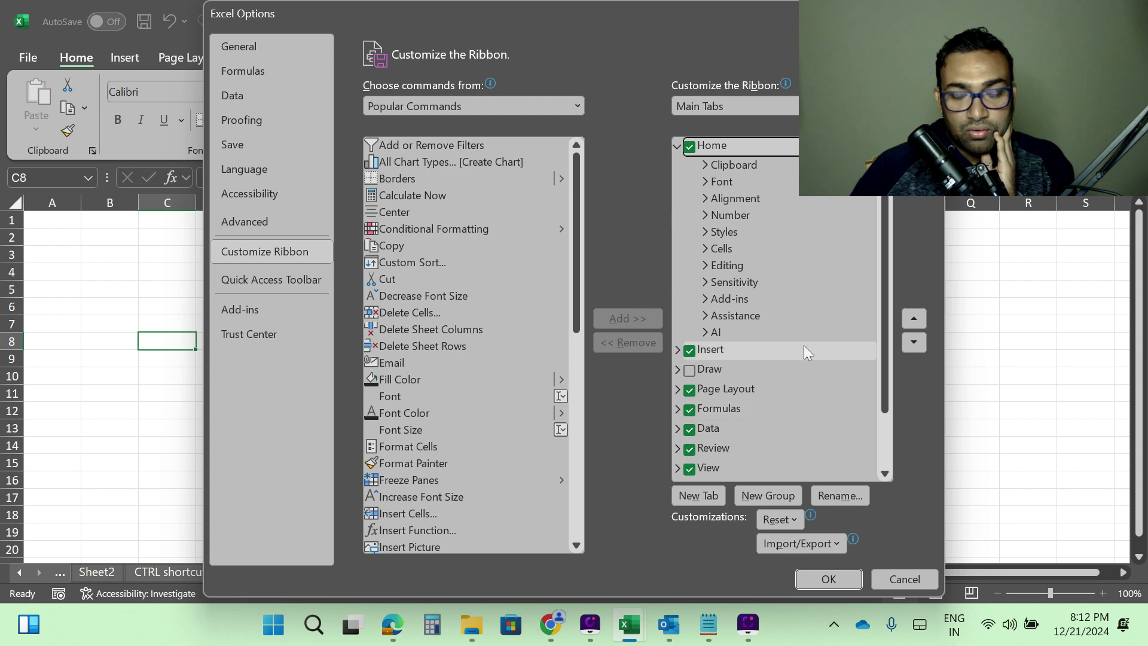
pyautogui.scroll(-2, 766, 334)
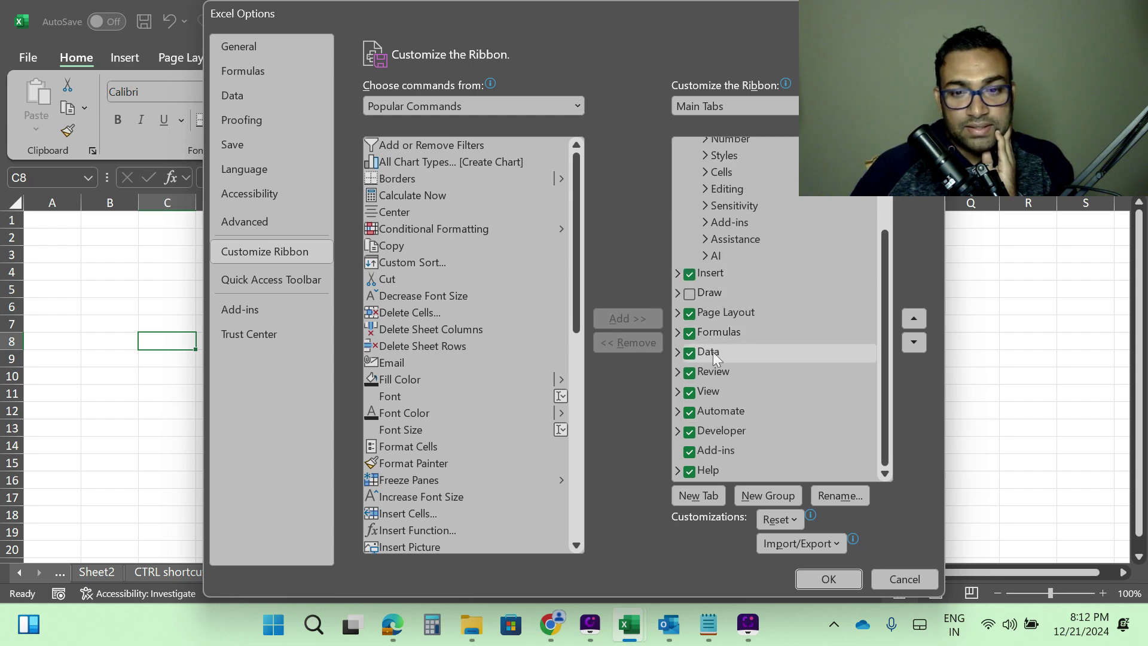
pyautogui.click(677, 274)
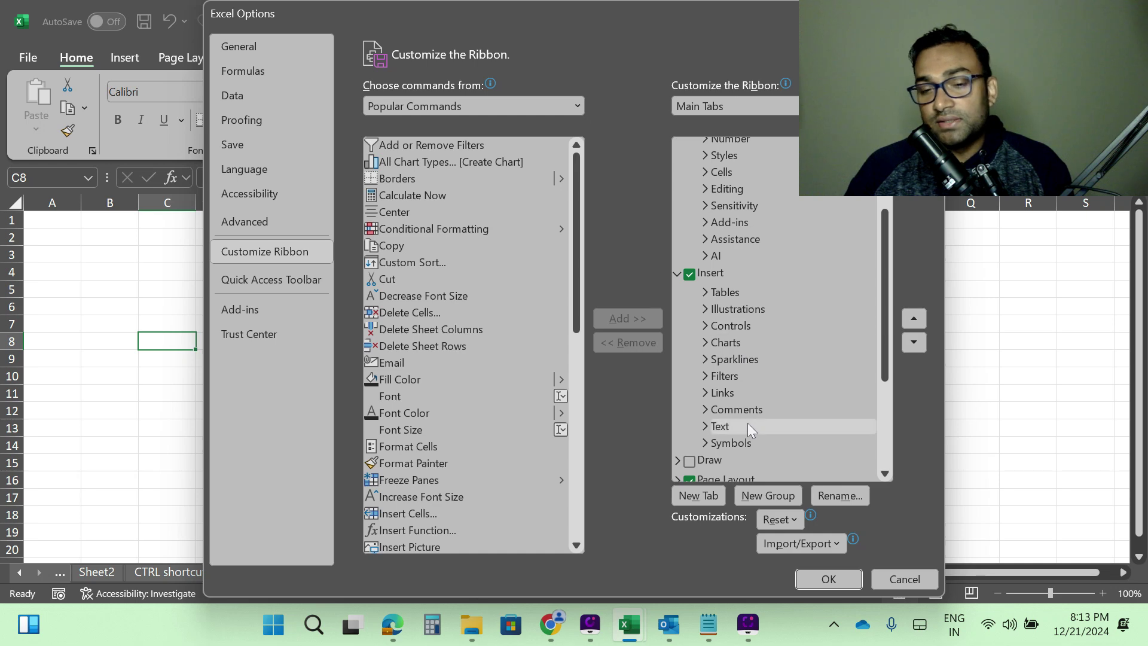
pyautogui.click(705, 443)
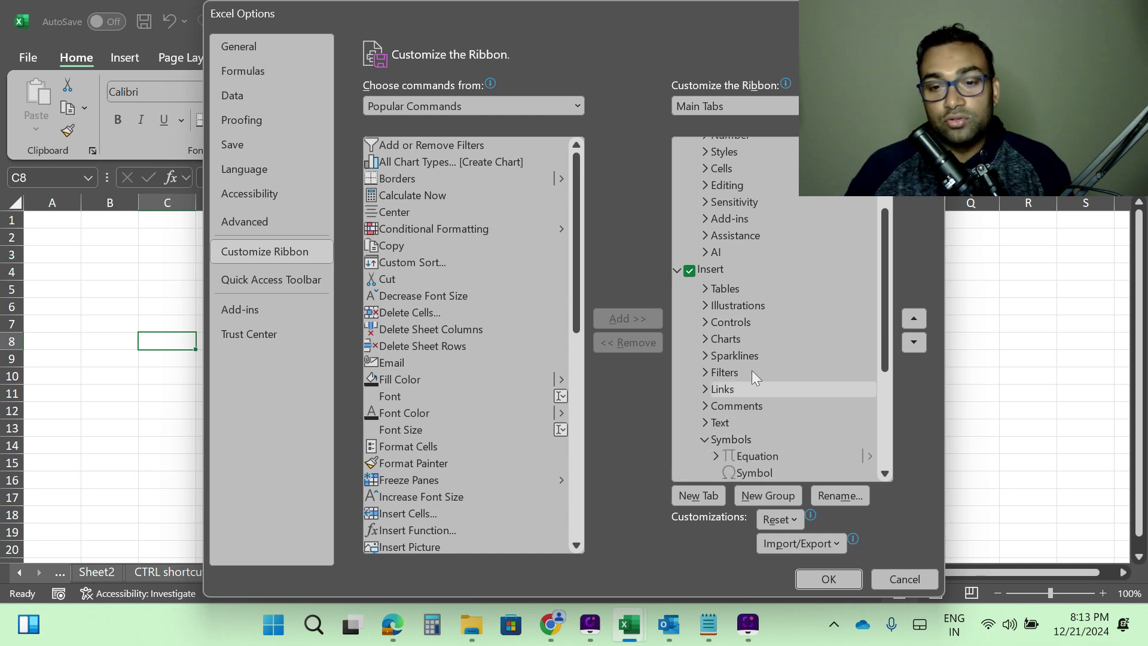
pyautogui.scroll(-2, 749, 354)
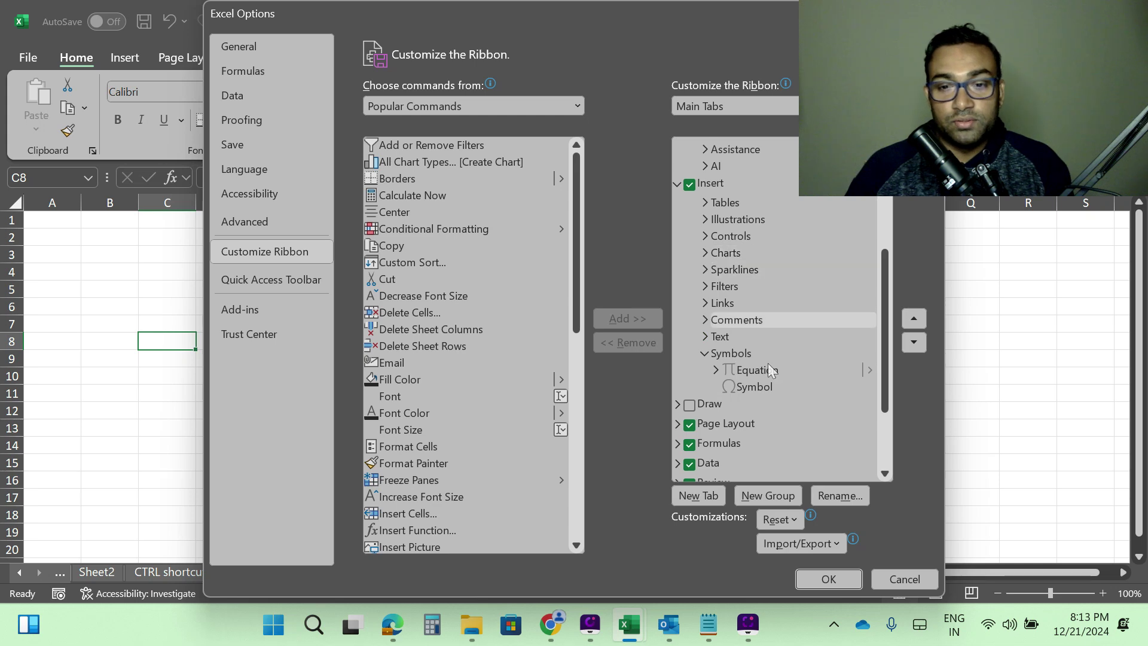
pyautogui.click(729, 354)
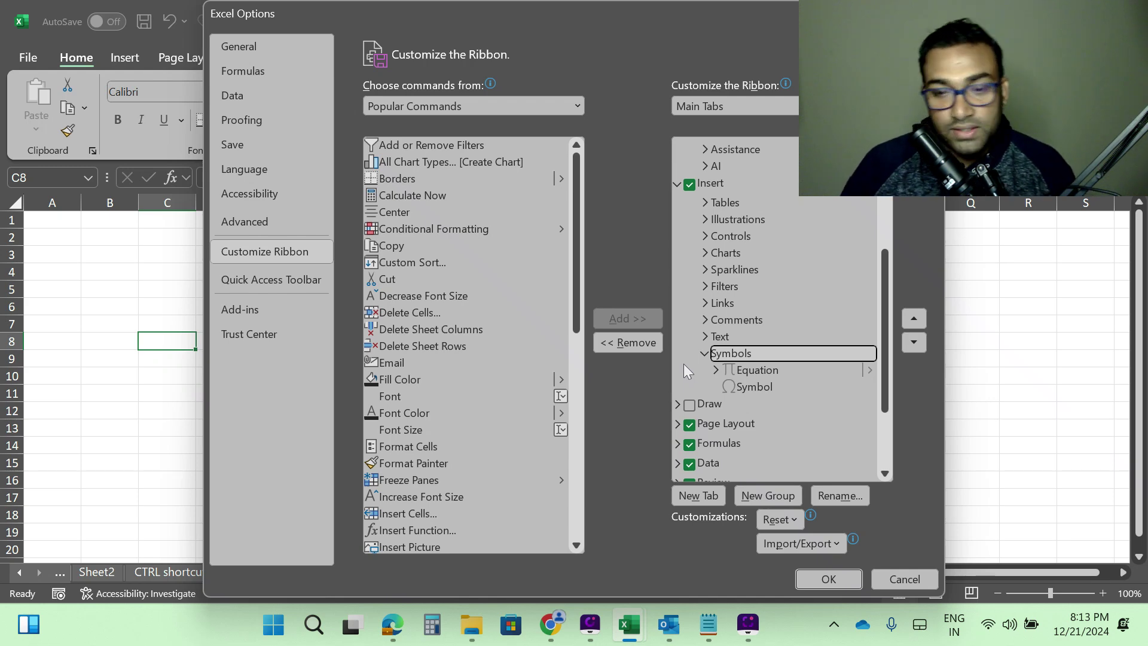
pyautogui.click(679, 186)
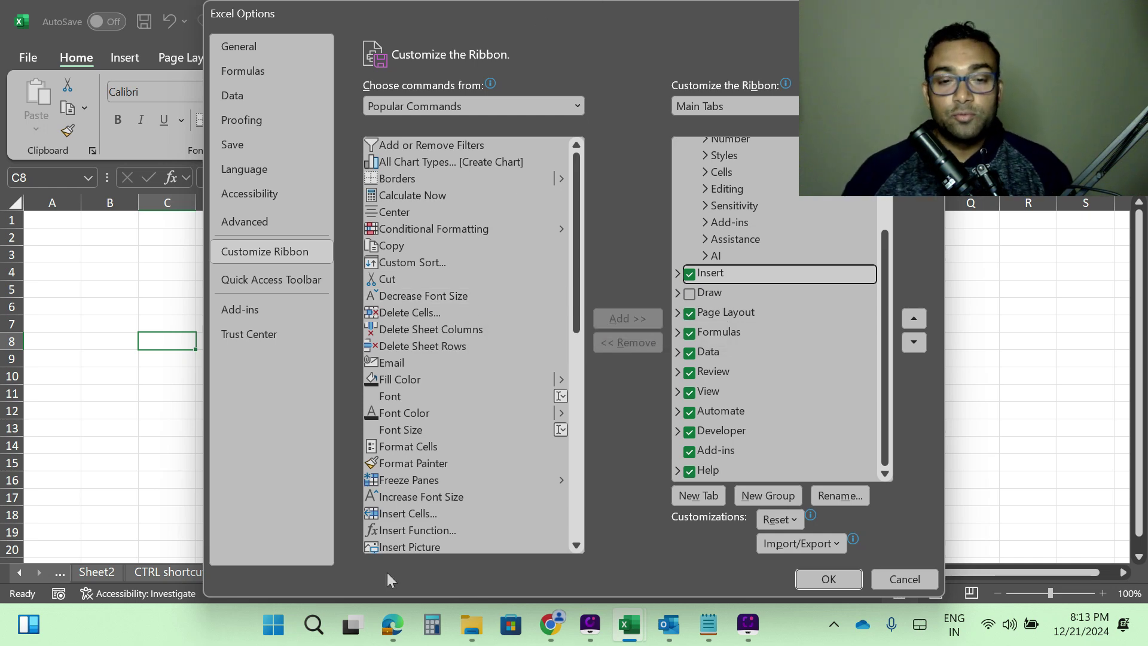
# - Create a custom ribbon tab directly after Insert and name it Imp
pyautogui.click(702, 494)
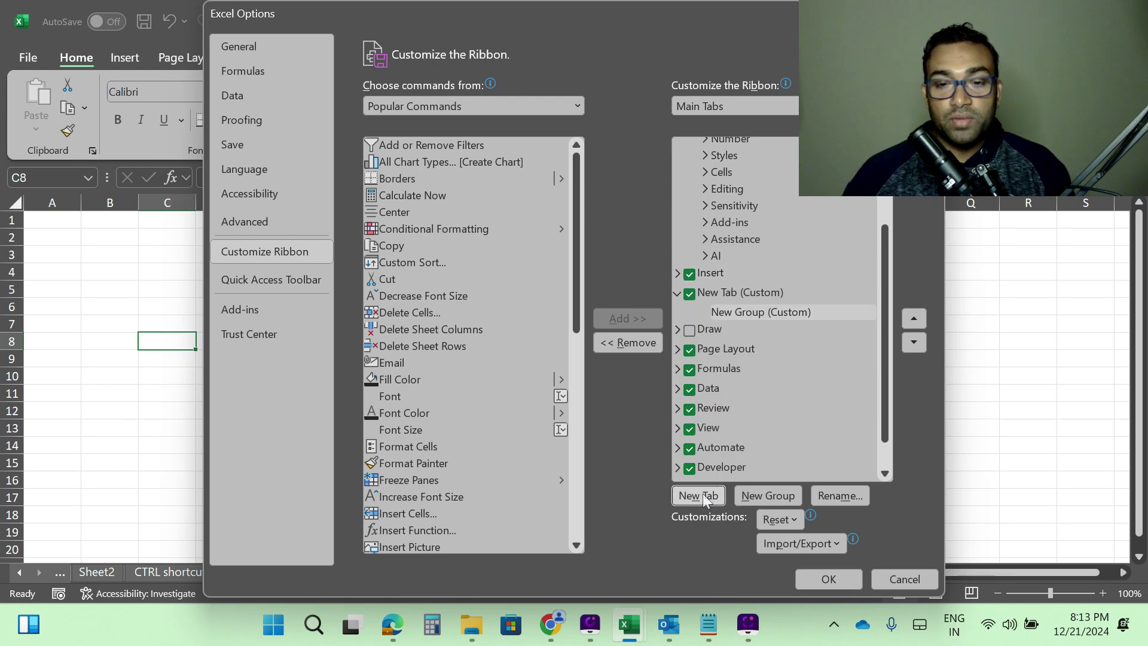
pyautogui.click(762, 310)
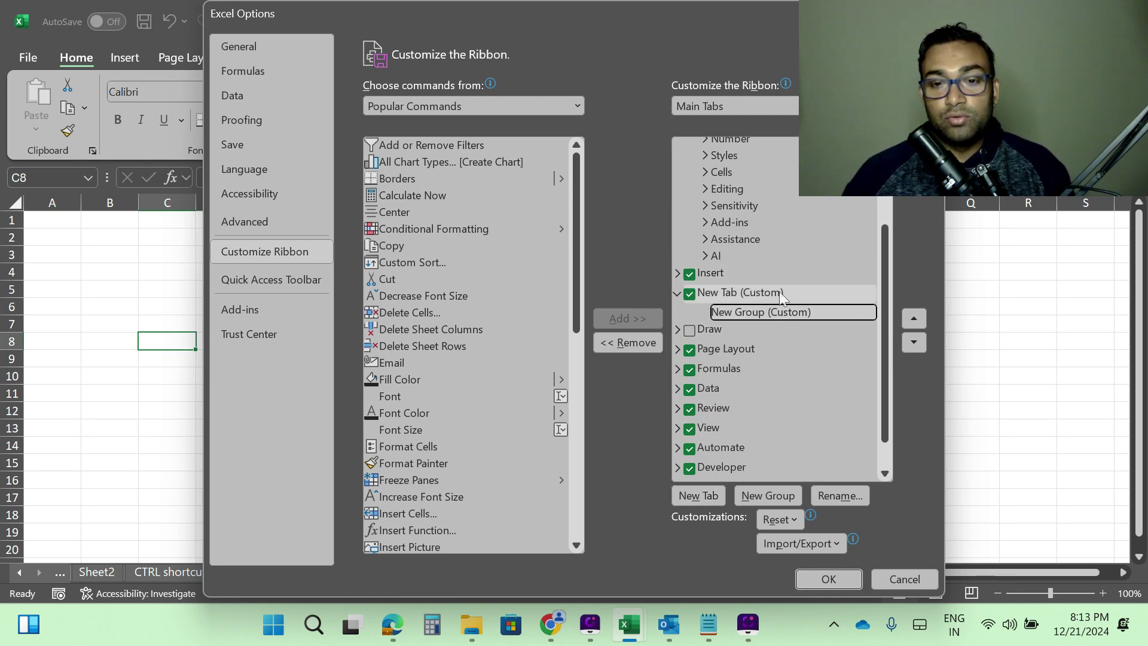
pyautogui.click(778, 293)
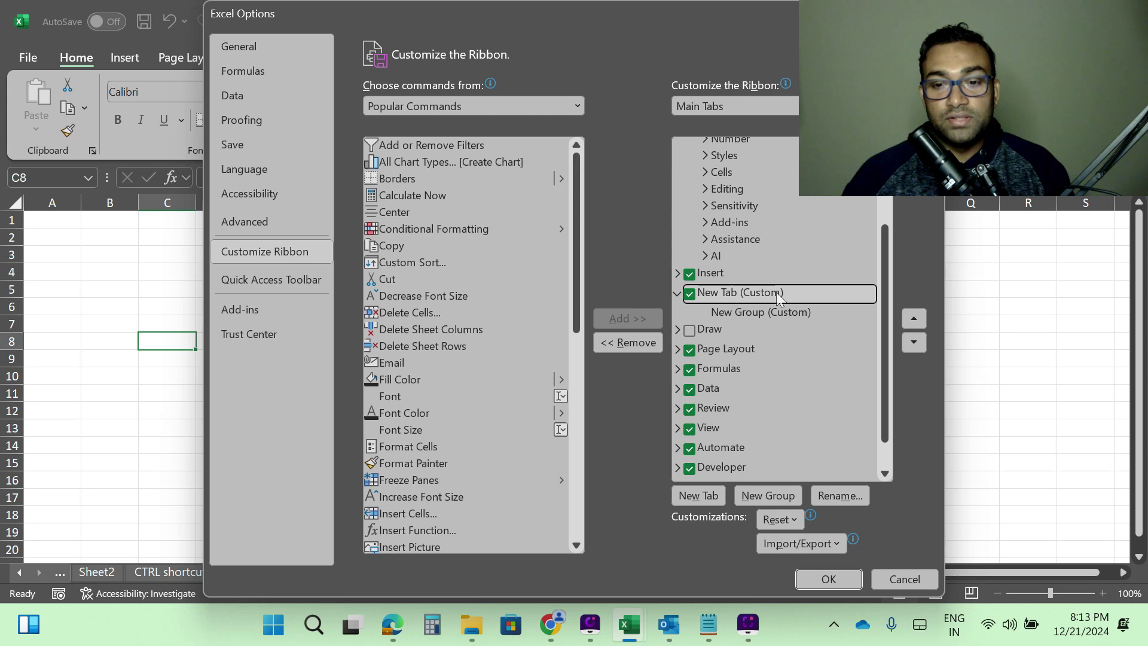
pyautogui.click(836, 495)
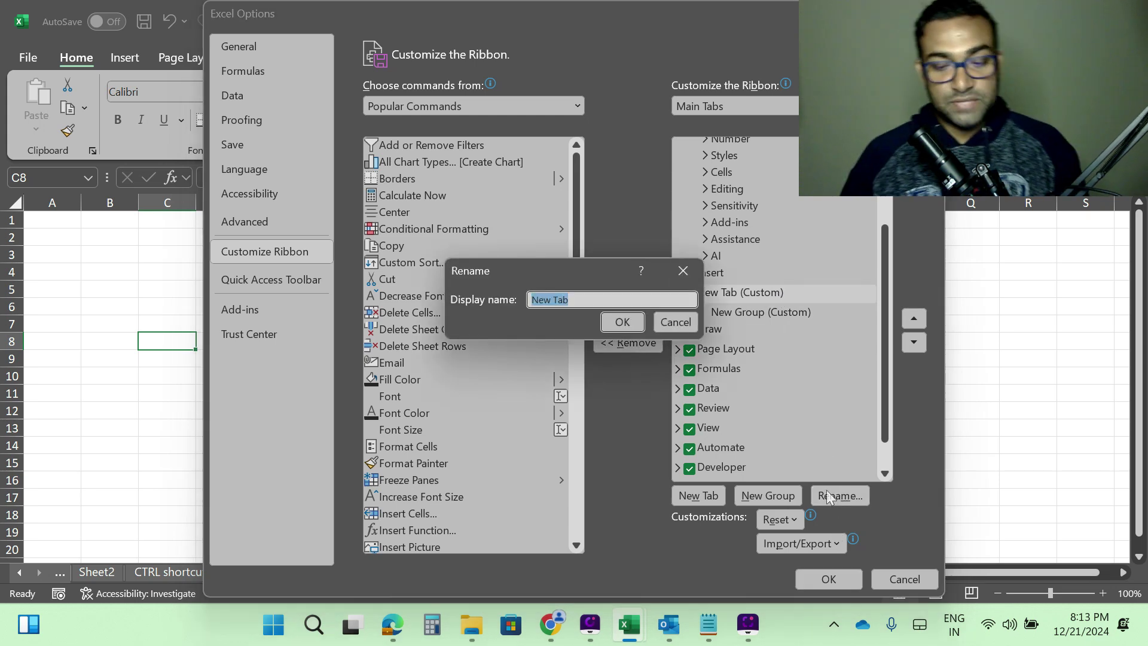
pyautogui.press('BackSpace')
pyautogui.write('Imp')
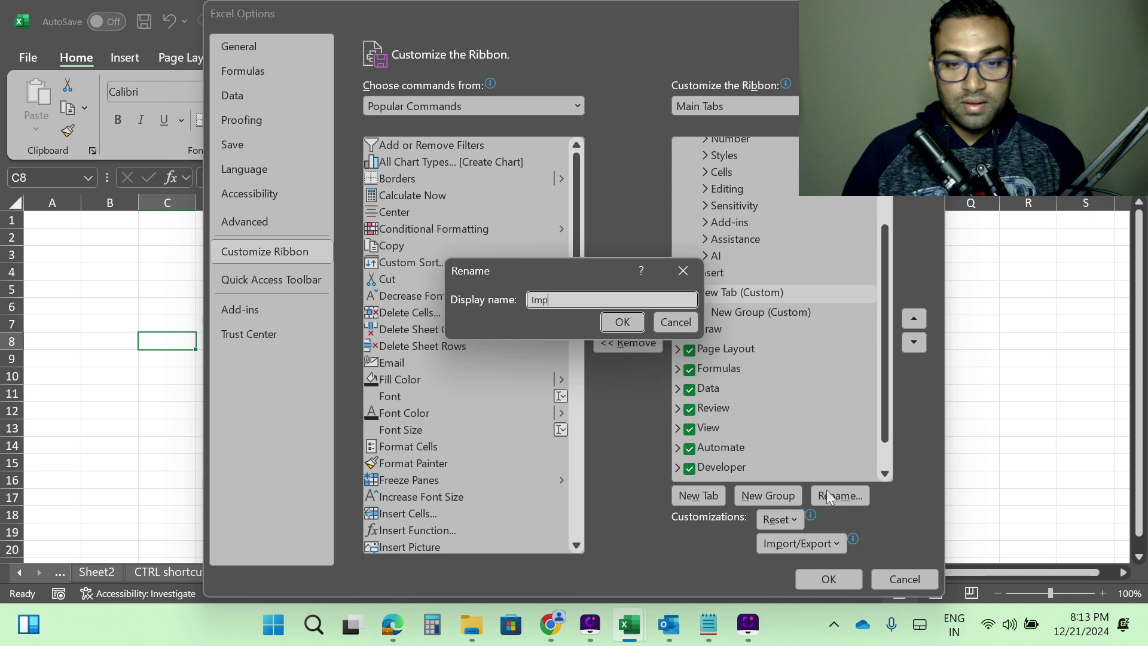
pyautogui.click(623, 322)
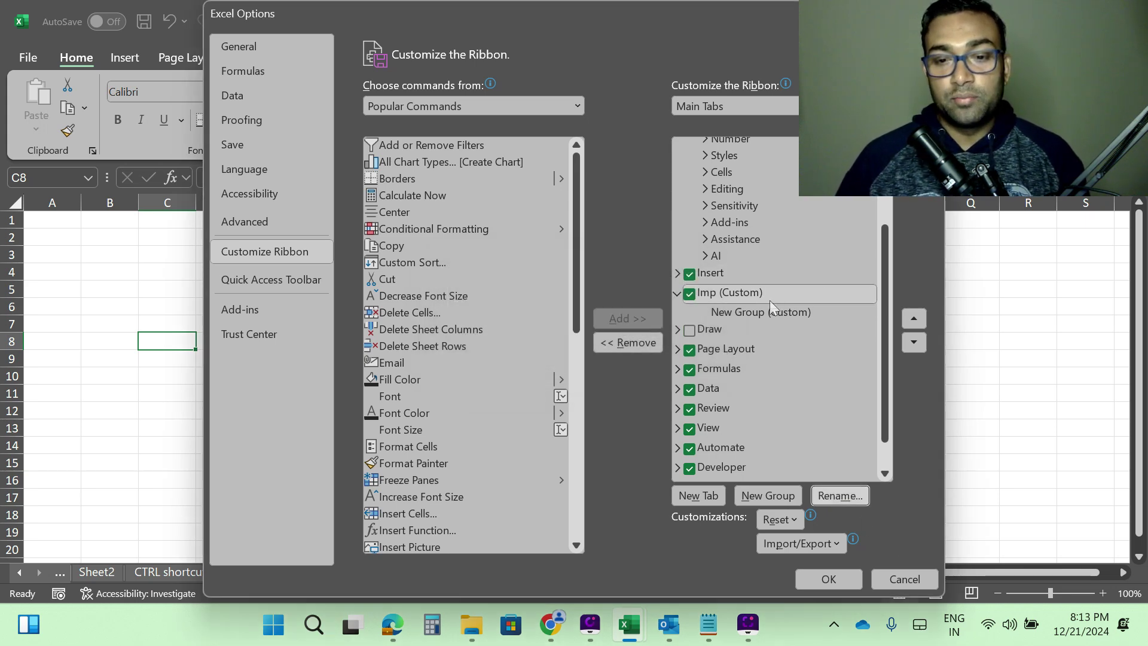
# - Add the Conditional Formatting command to the new custom group inside the Imp tab
pyautogui.click(735, 311)
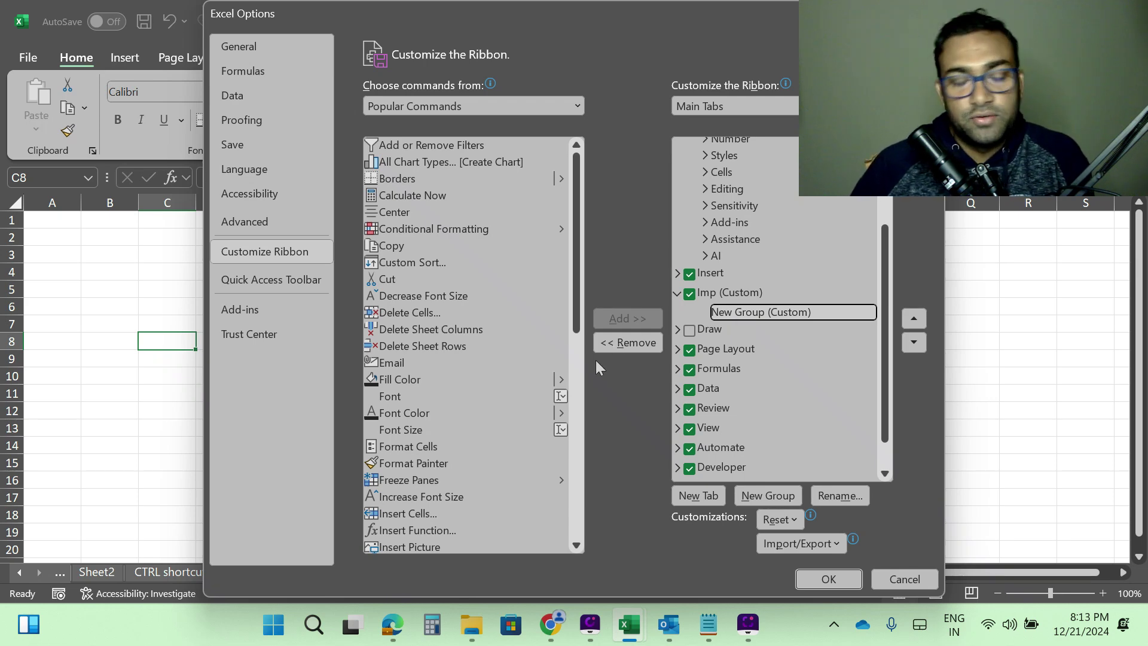
pyautogui.click(444, 227)
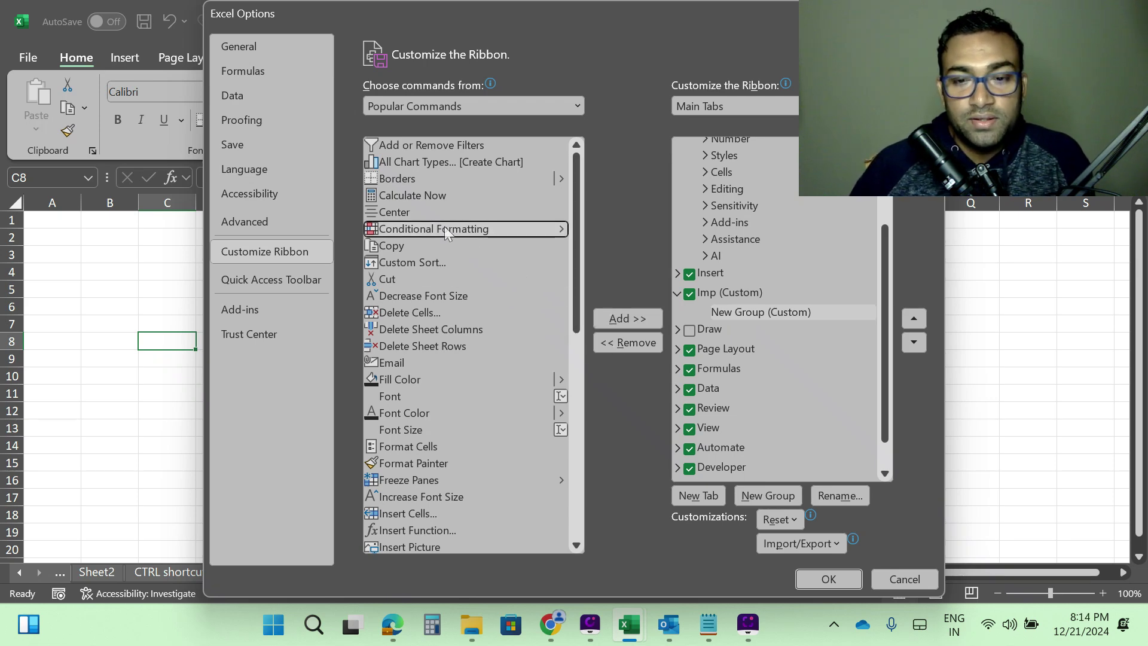
pyautogui.click(769, 308)
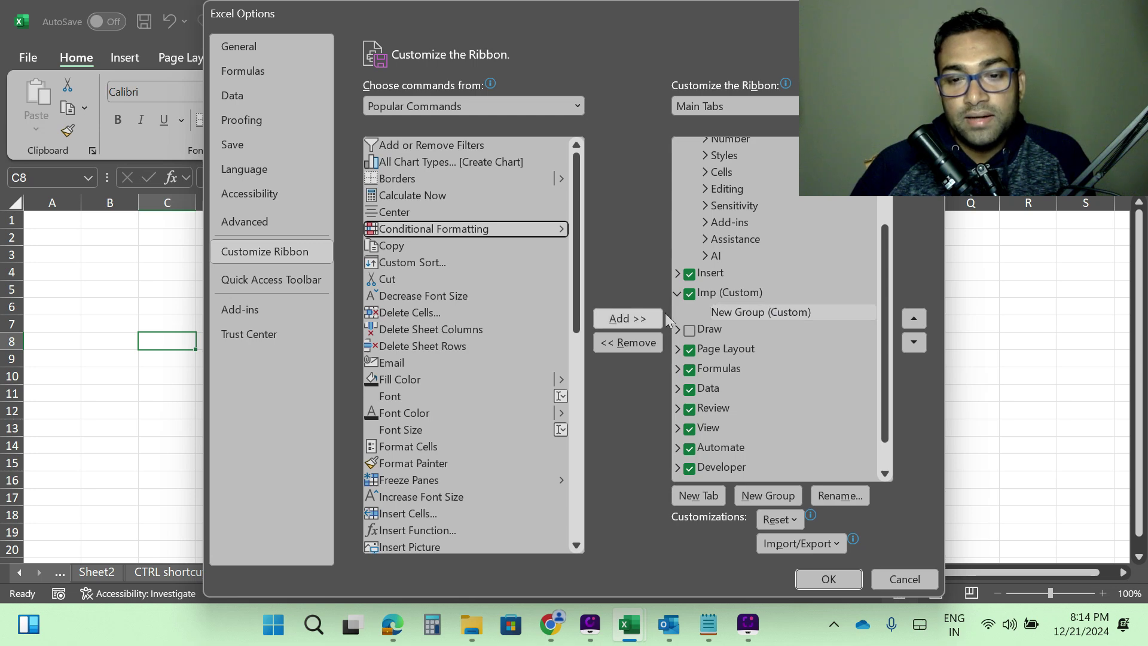
pyautogui.click(745, 311)
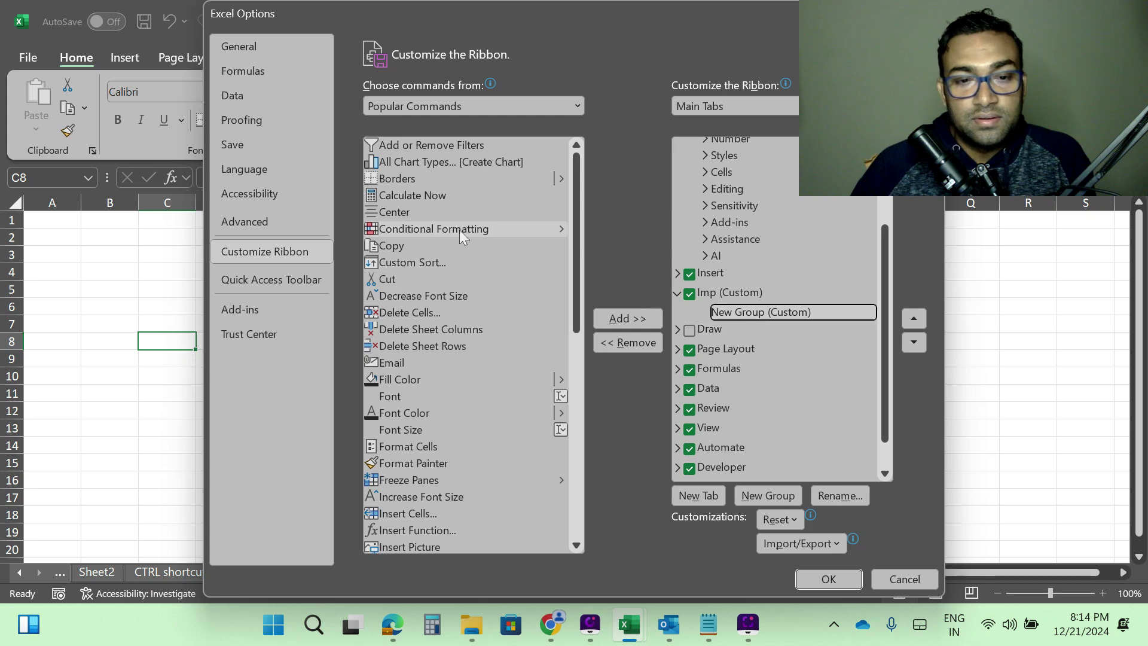
pyautogui.click(434, 227)
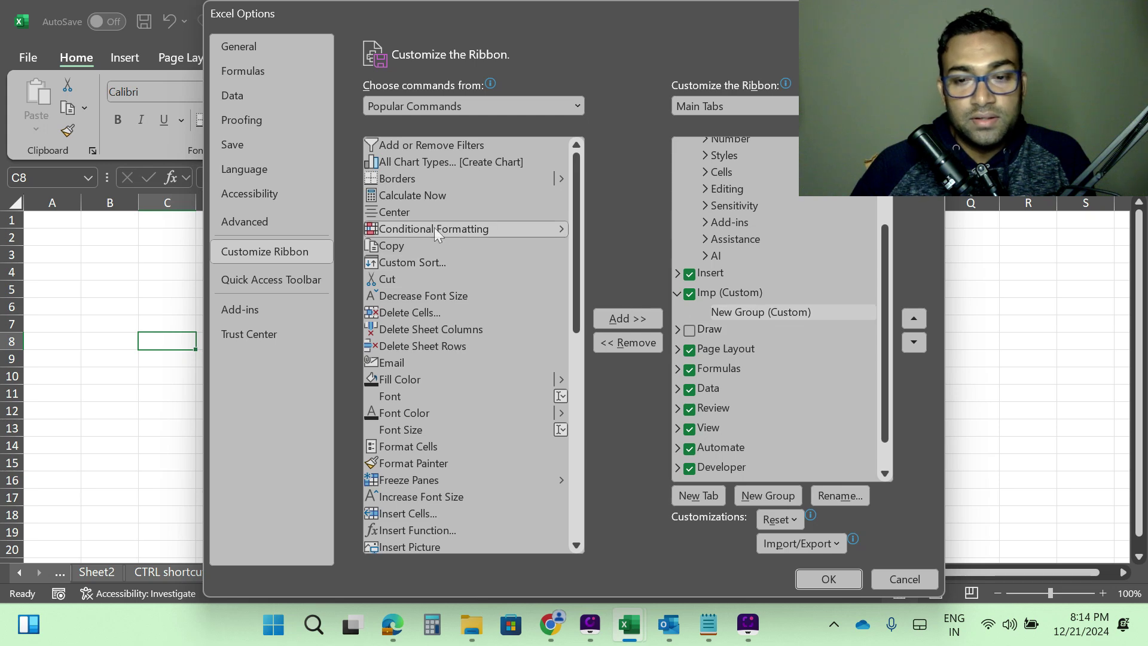
pyautogui.click(622, 320)
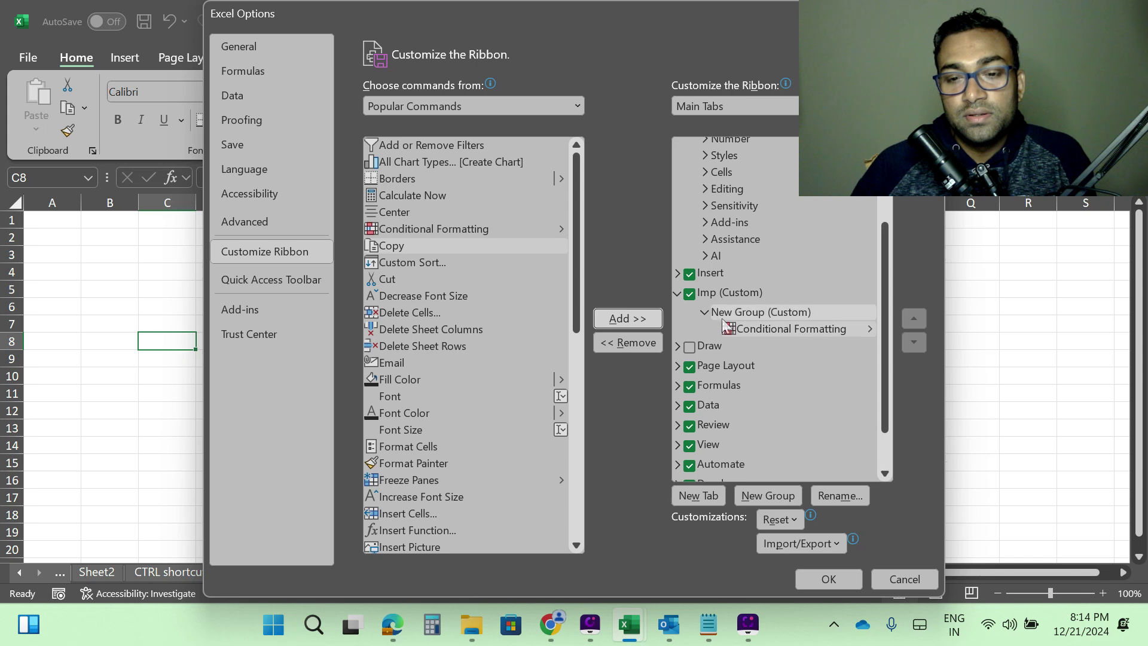
# - Rename the new custom group inside the Imp tab as Very Imp
pyautogui.click(776, 311)
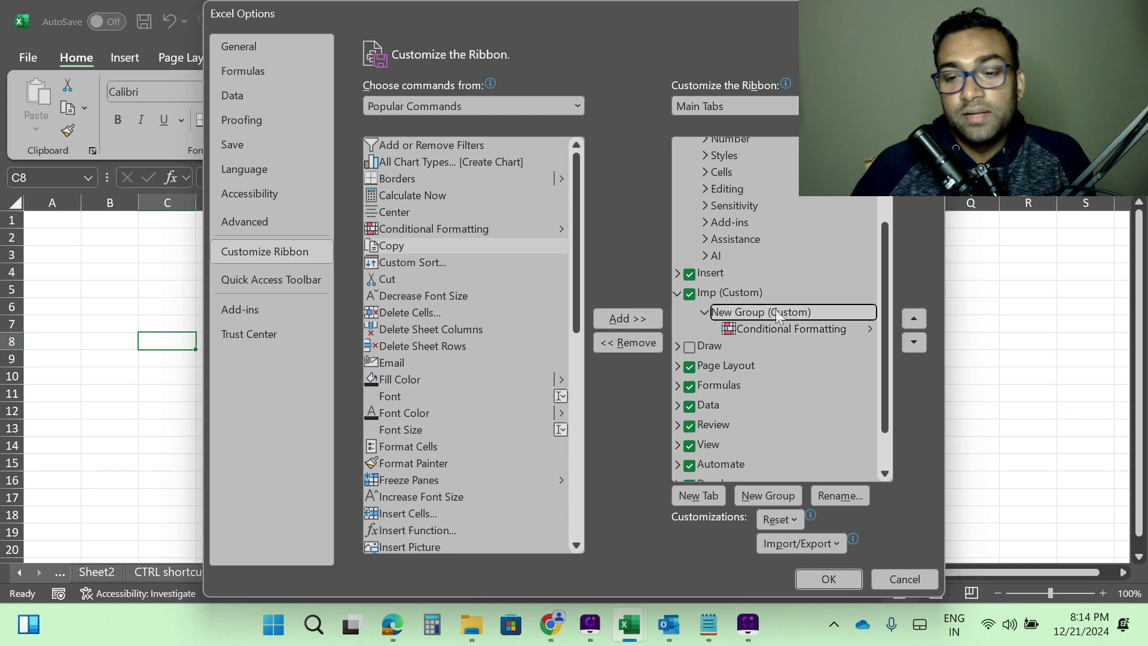
pyautogui.click(839, 497)
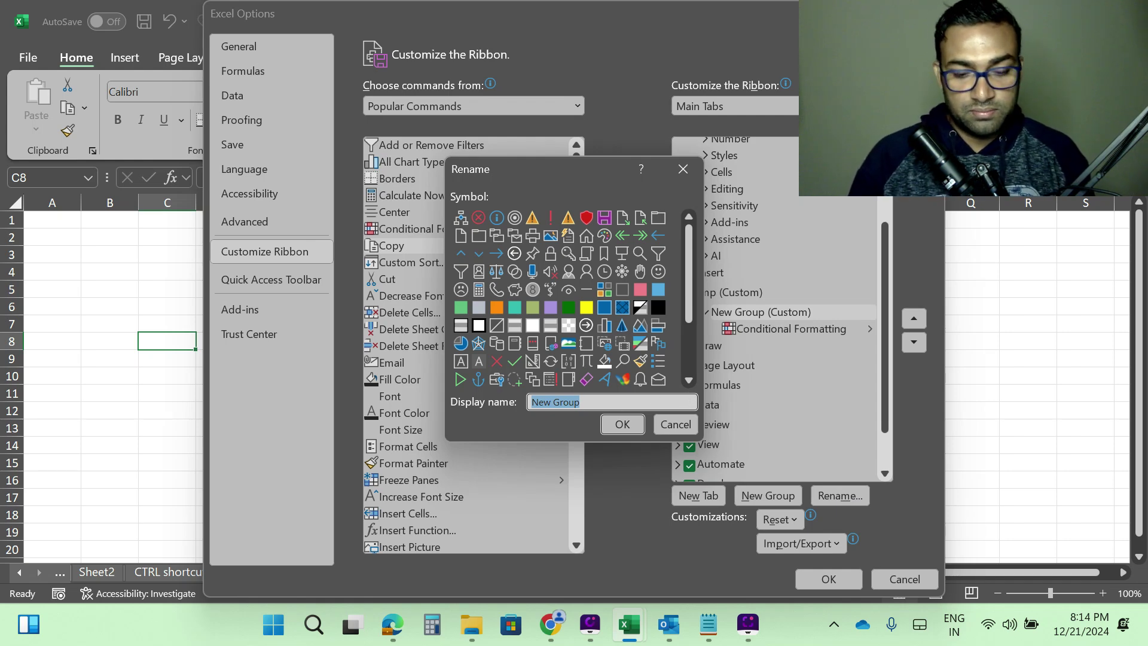
pyautogui.write('very')
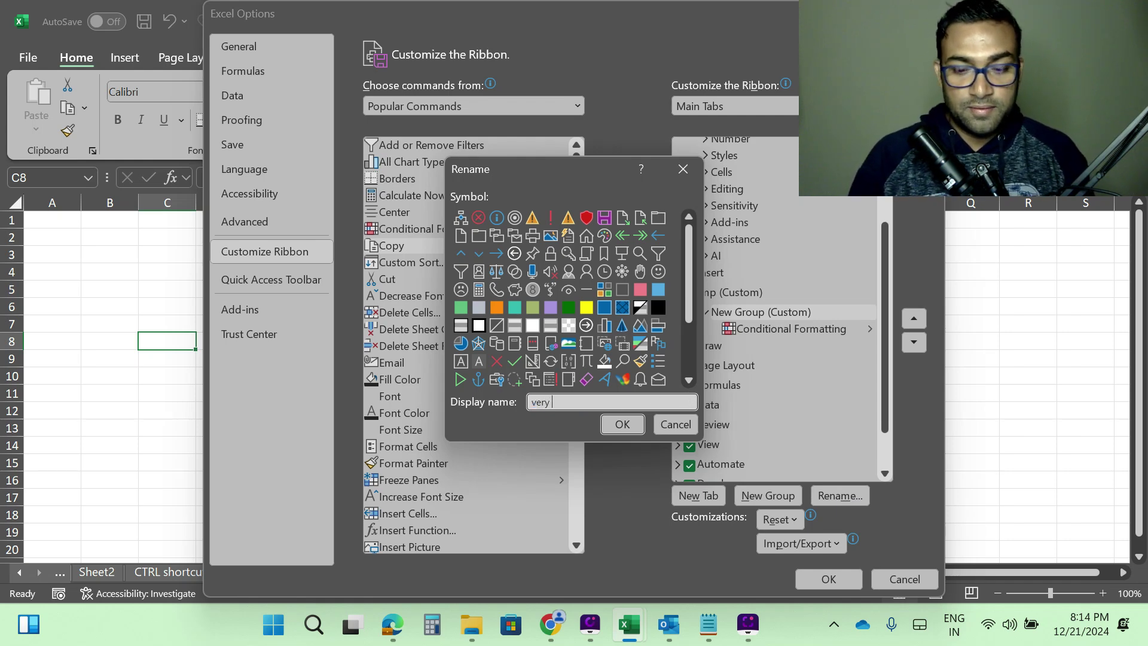
pyautogui.press('BackSpace')
pyautogui.press('BackSpace')
pyautogui.press('BackSpace')
pyautogui.press('BackSpace')
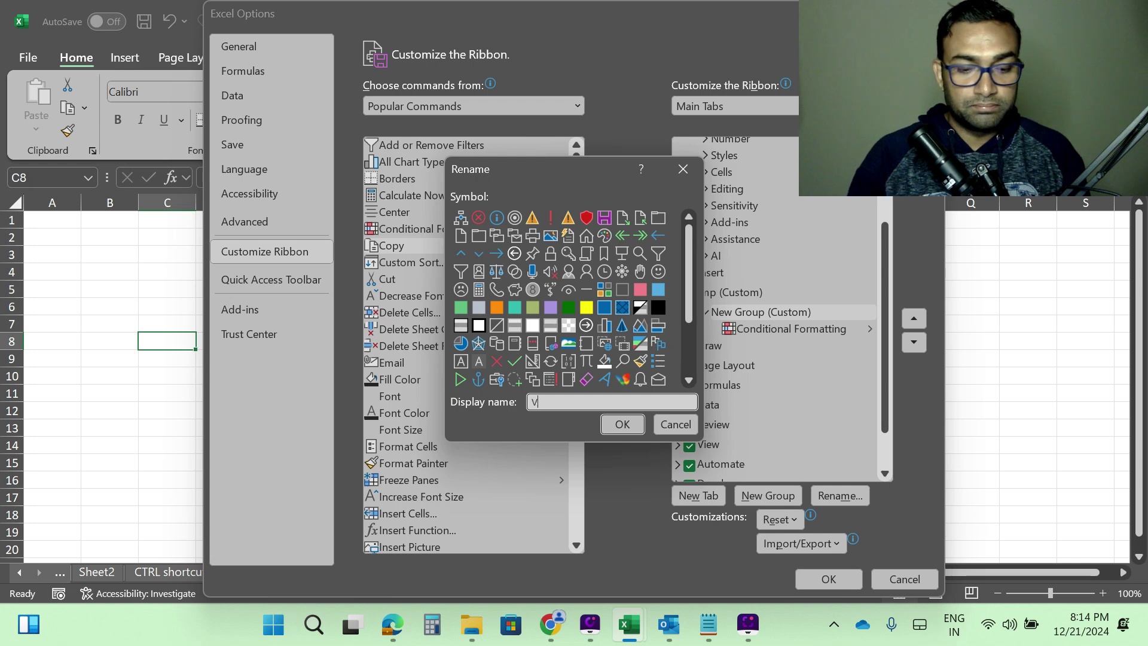
pyautogui.write('Very Imp')
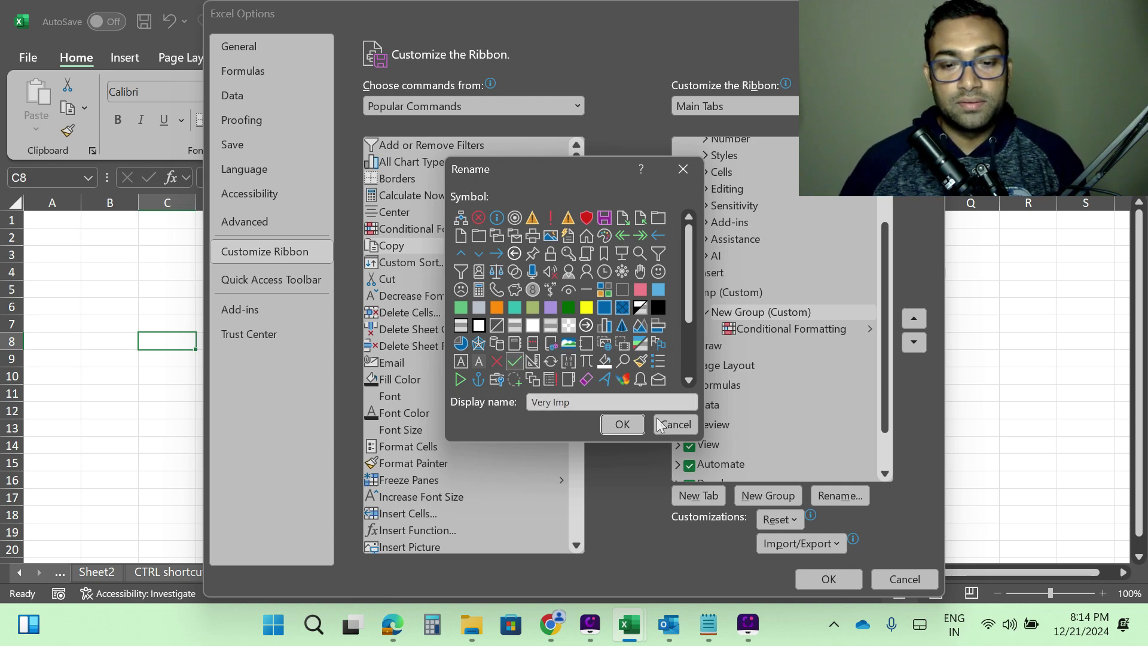
pyautogui.click(623, 424)
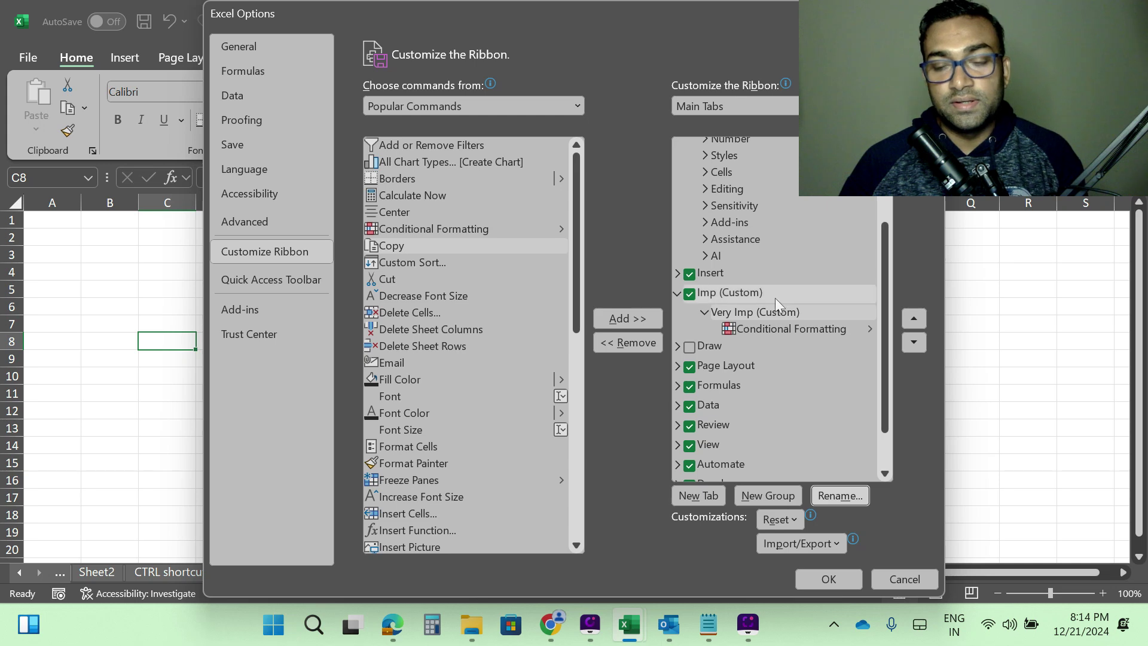
# - Add the Freeze Panes command to the Very Imp group from the popular commands
pyautogui.click(731, 313)
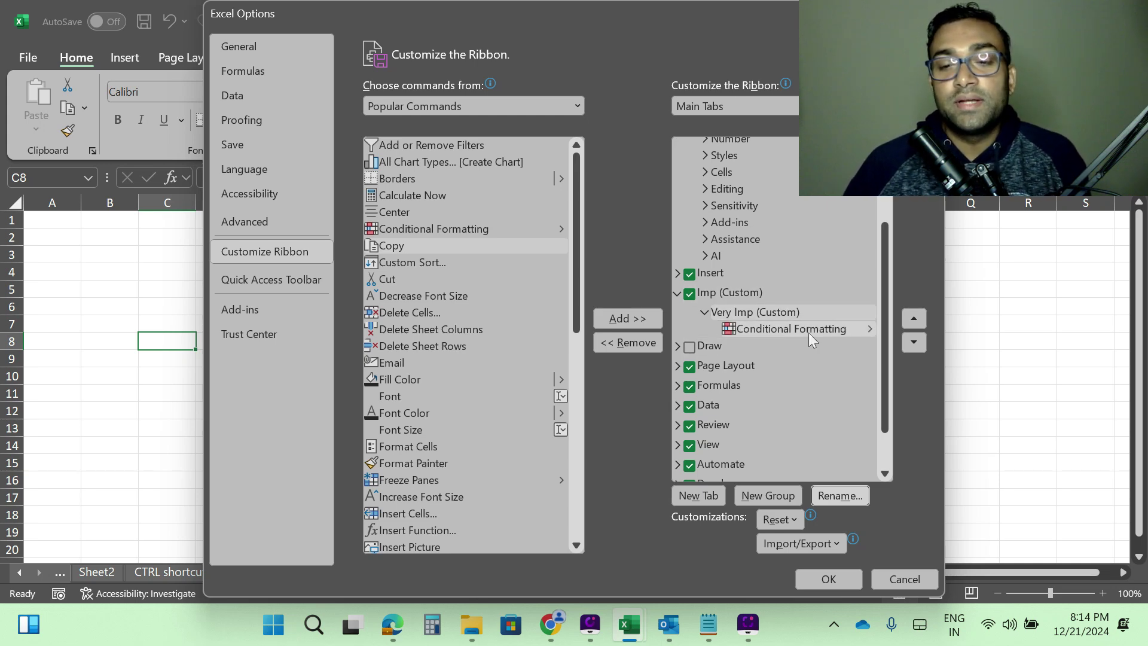
pyautogui.click(764, 312)
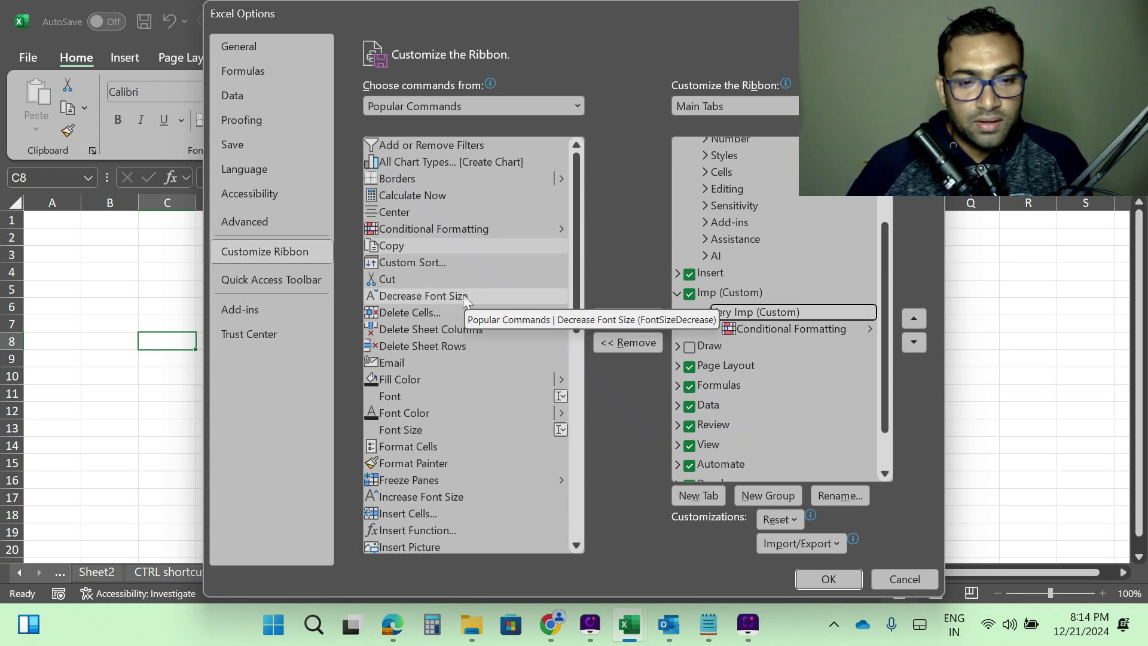
pyautogui.scroll(-2, 462, 316)
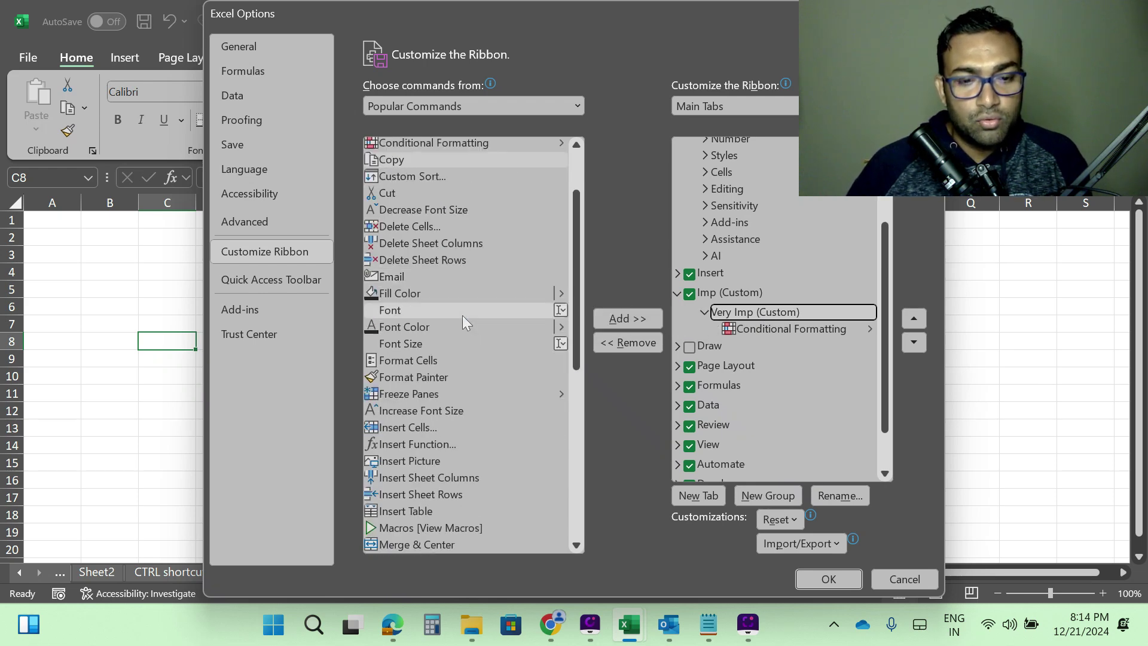
pyautogui.scroll(5, 463, 316)
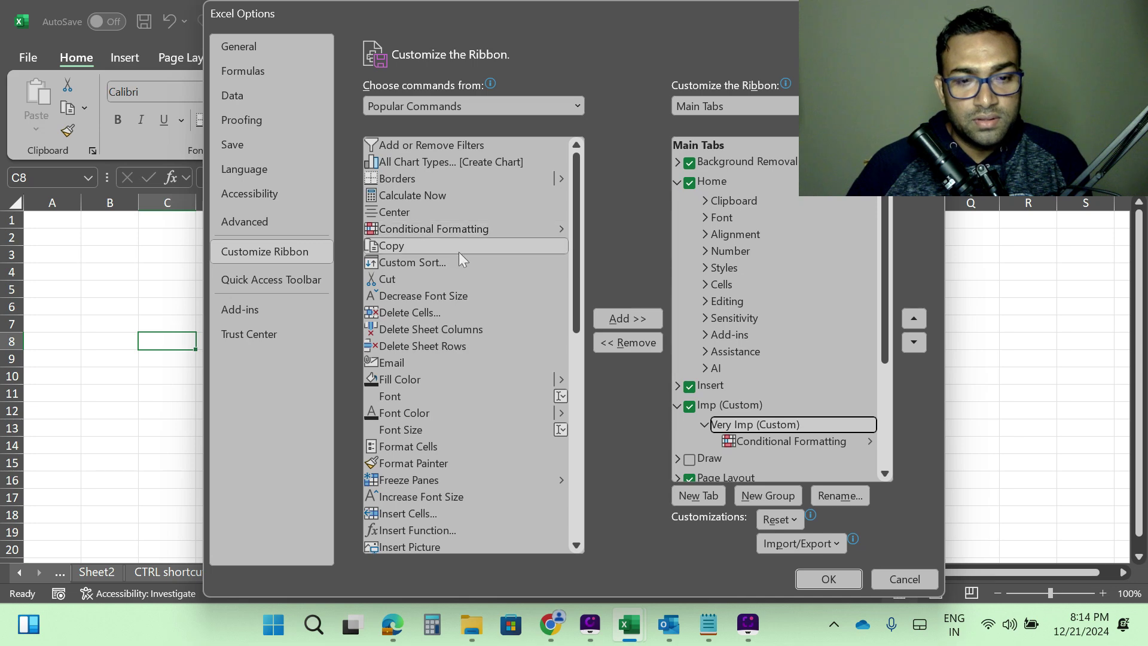
pyautogui.scroll(-3, 459, 257)
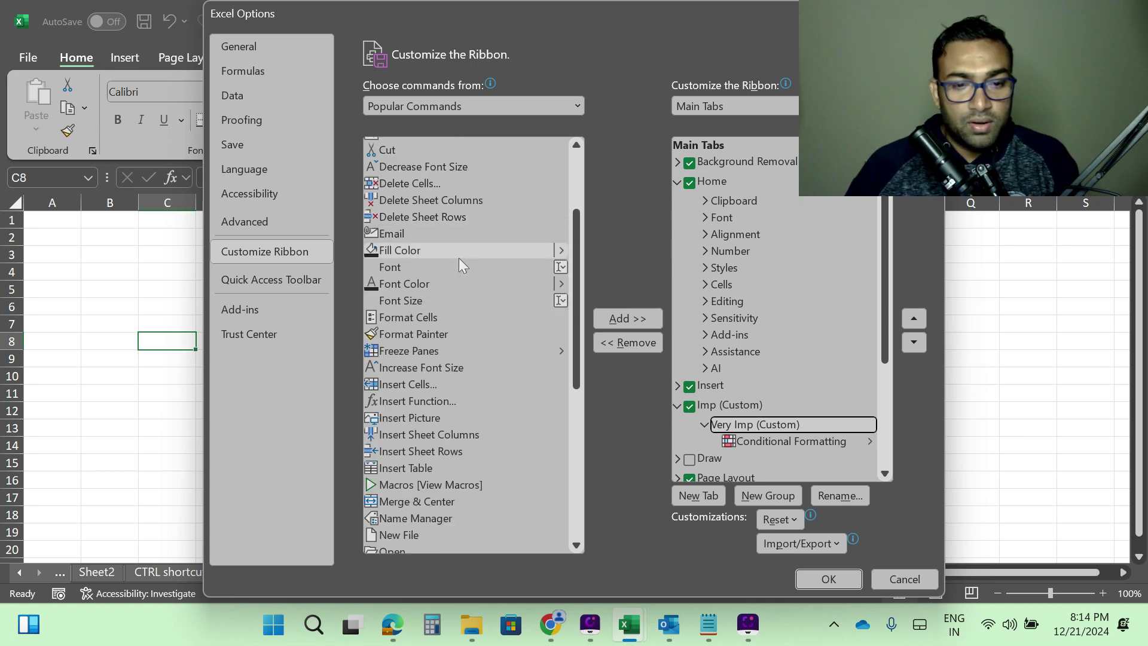
pyautogui.click(394, 349)
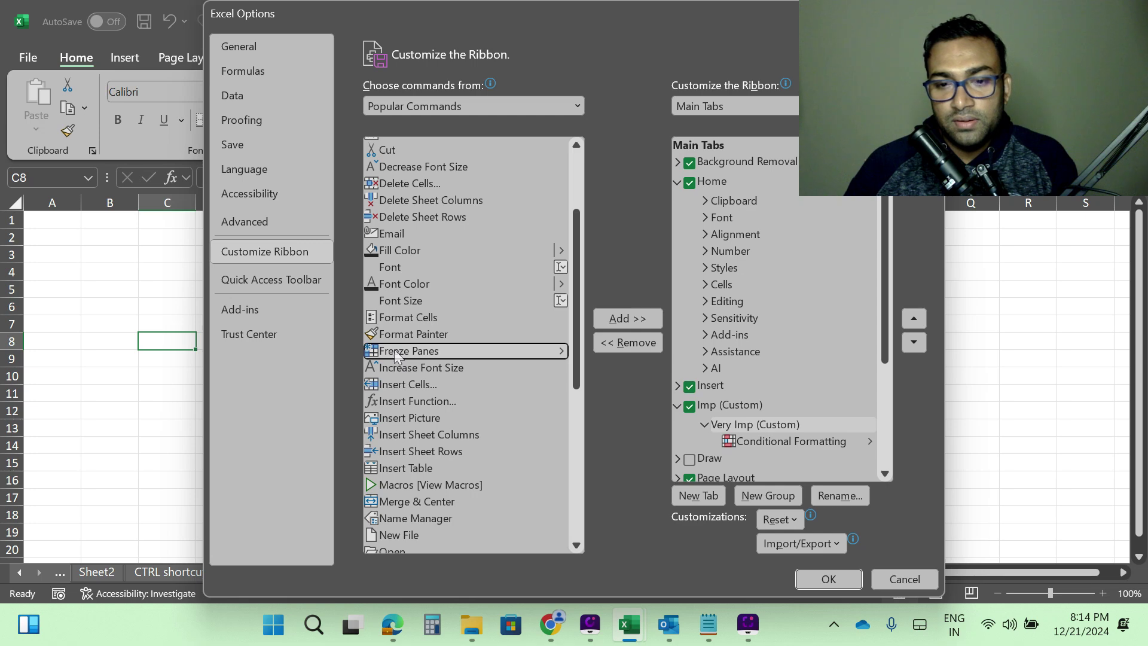
pyautogui.scroll(-2, 791, 391)
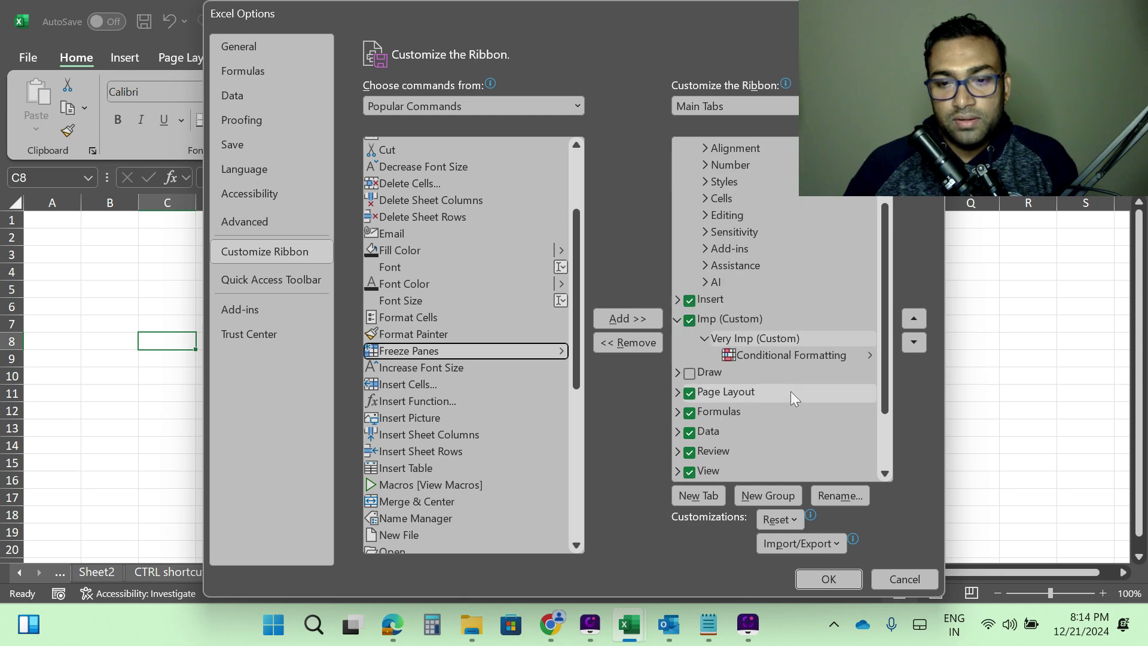
pyautogui.click(619, 318)
# - Add the All Chart Types command to the Very Imp group and apply the ribbon customization
pyautogui.scroll(-3, 478, 348)
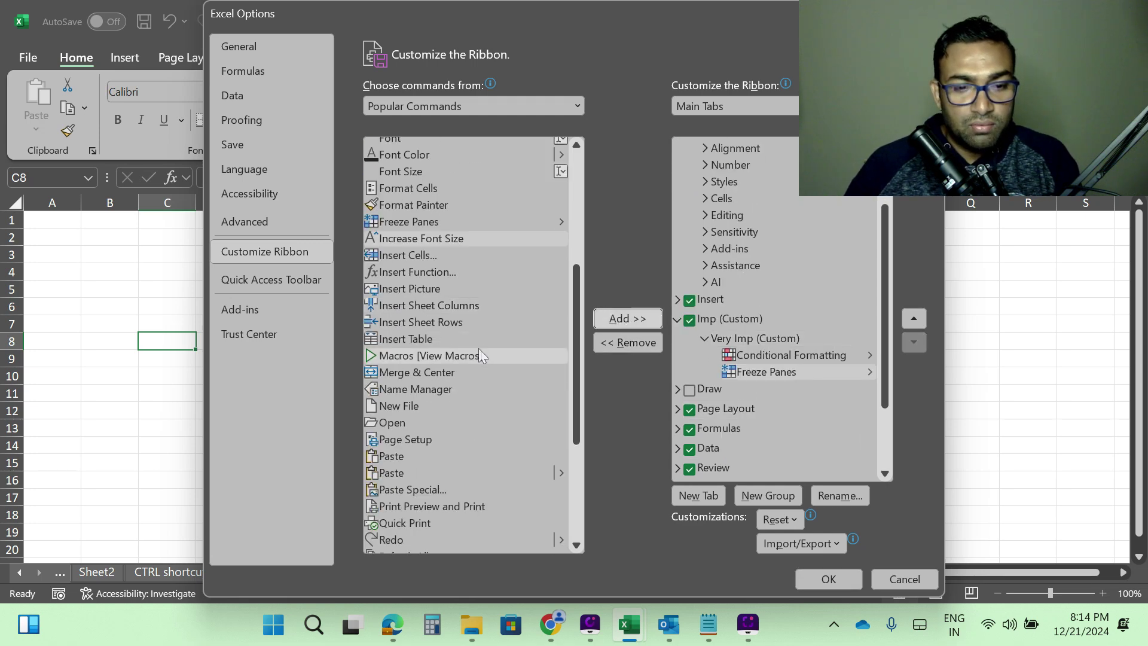
pyautogui.scroll(-4, 479, 349)
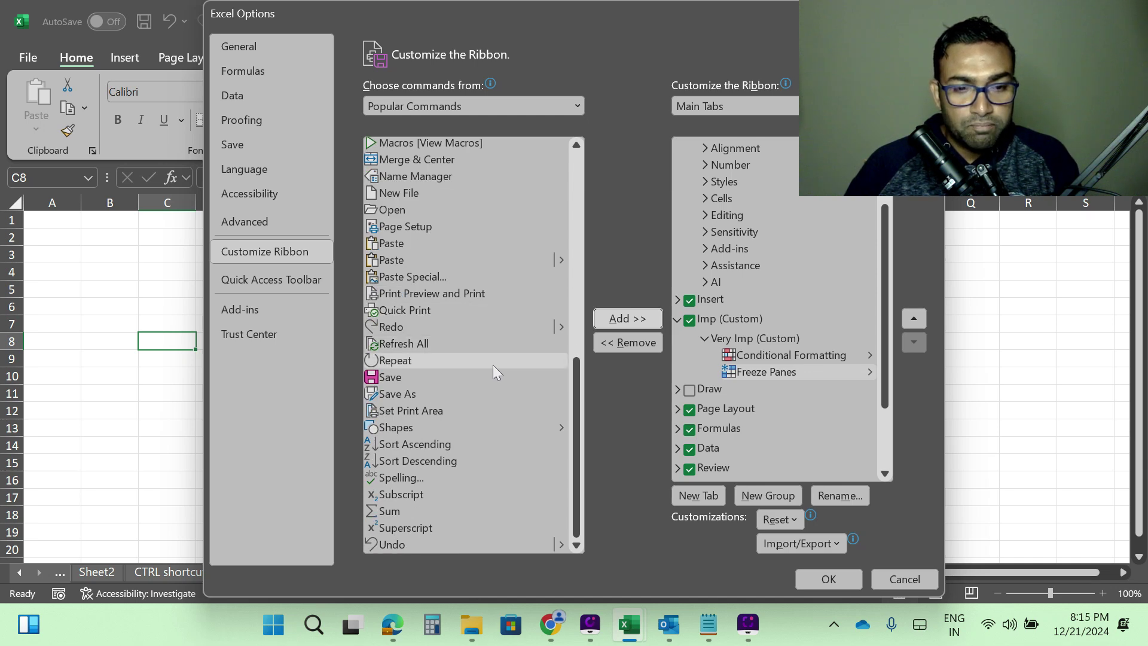
pyautogui.scroll(9, 479, 436)
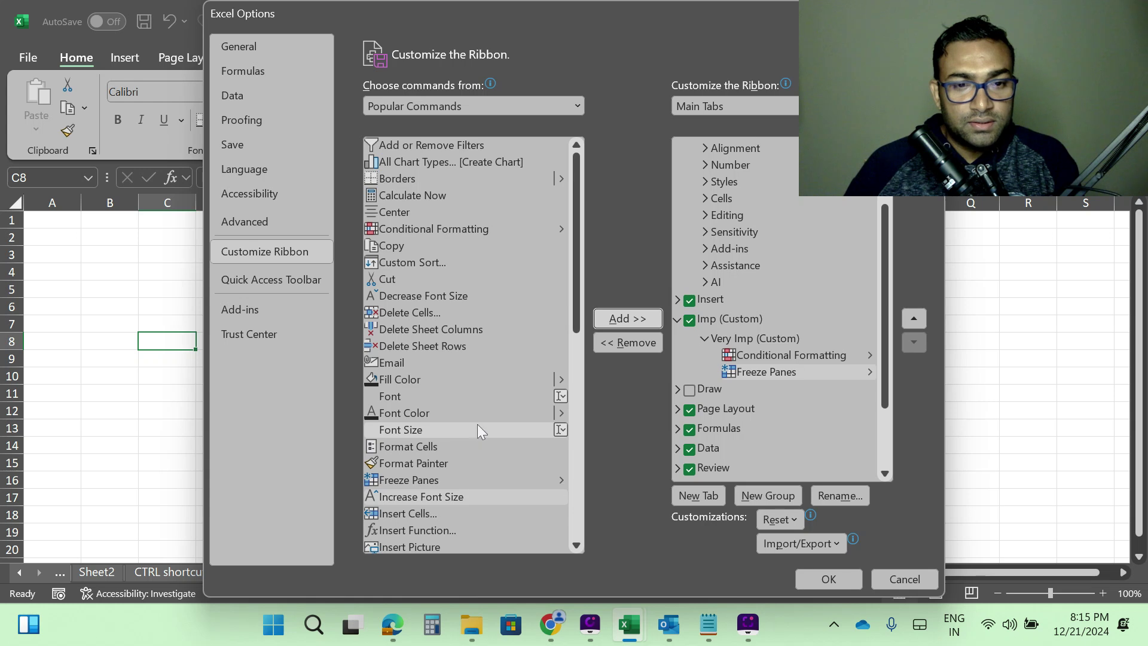
pyautogui.click(417, 166)
pyautogui.click(626, 318)
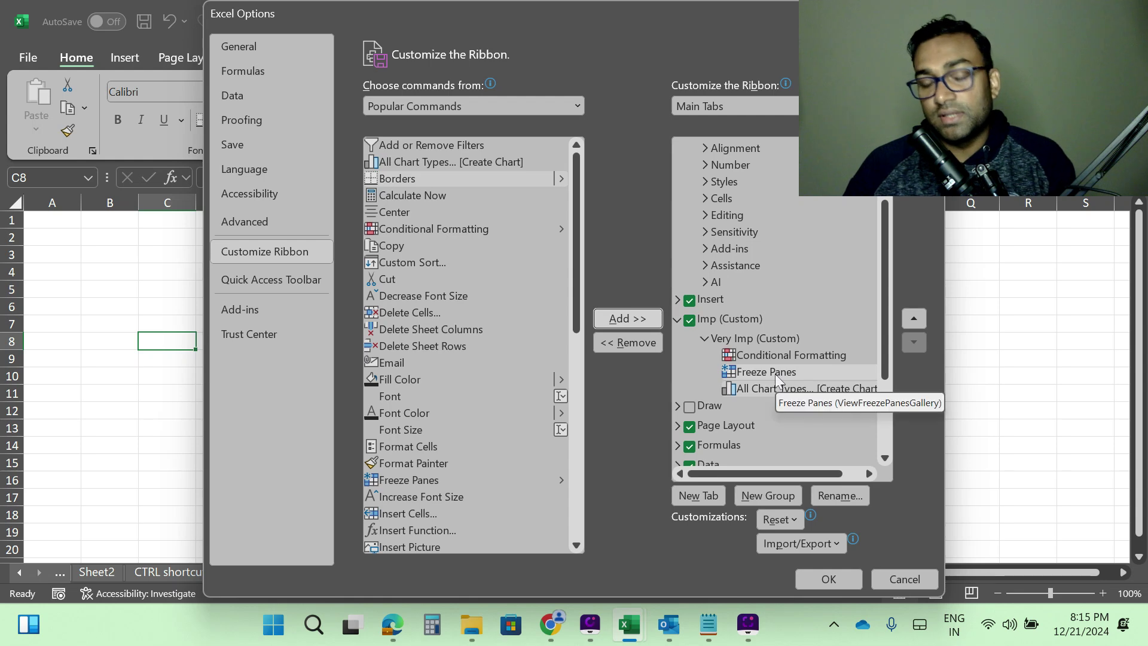
pyautogui.click(826, 579)
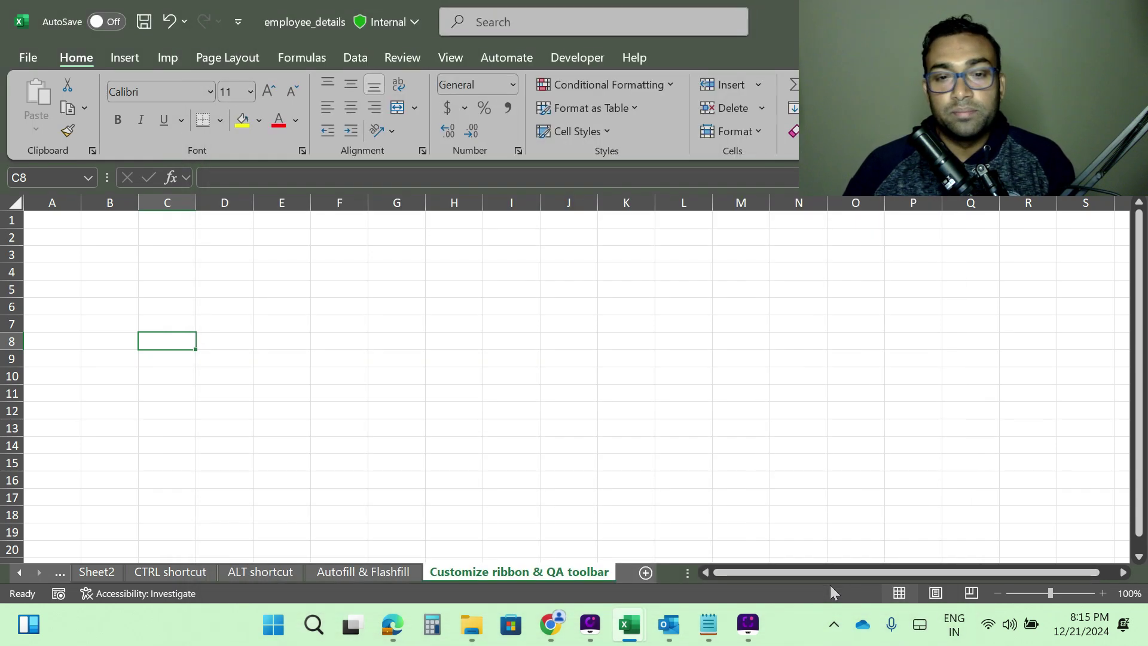
# - Examine the commands of the custom Imp tab and compare them with Home, Insert, Page Layout and Data
pyautogui.click(335, 287)
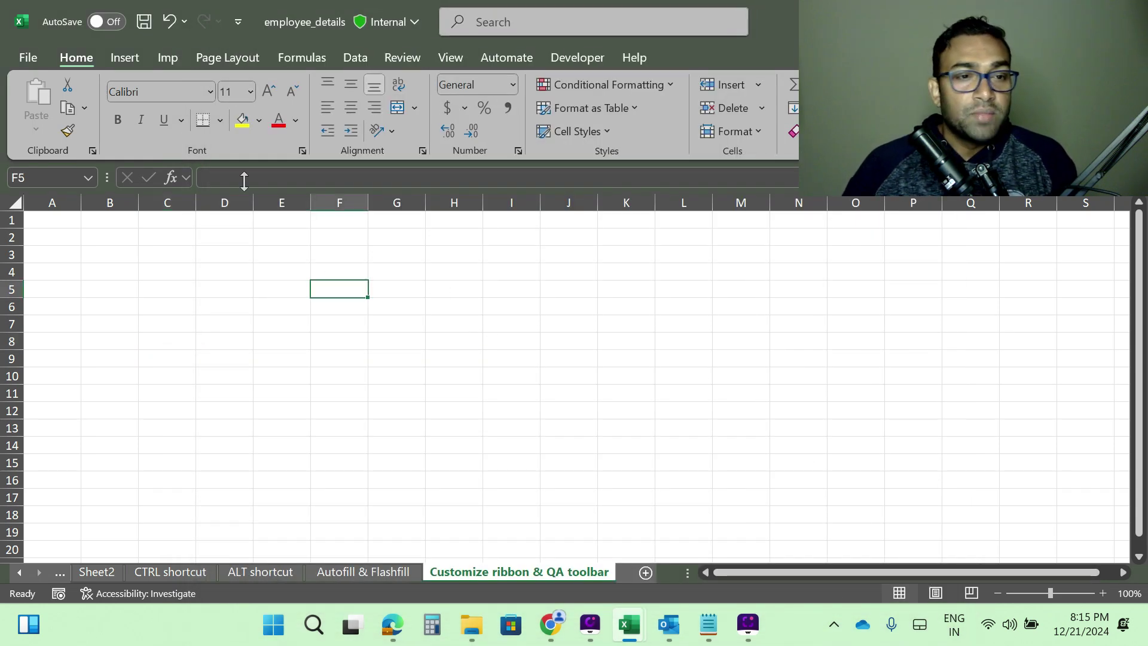
pyautogui.click(123, 59)
pyautogui.click(74, 60)
pyautogui.click(123, 58)
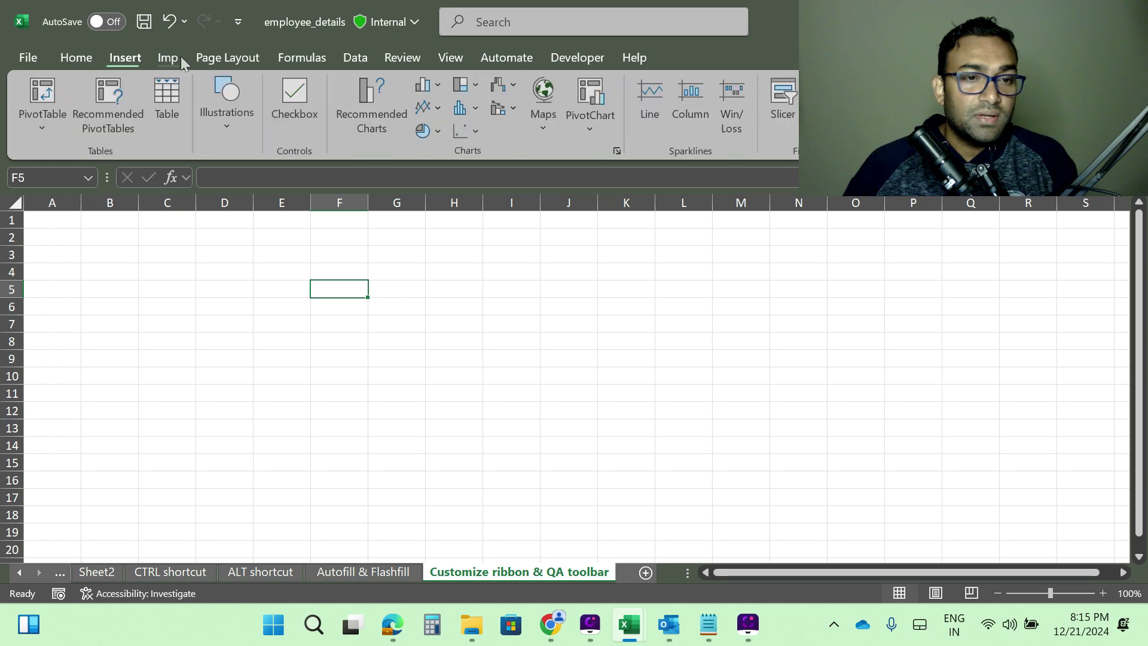
pyautogui.click(169, 59)
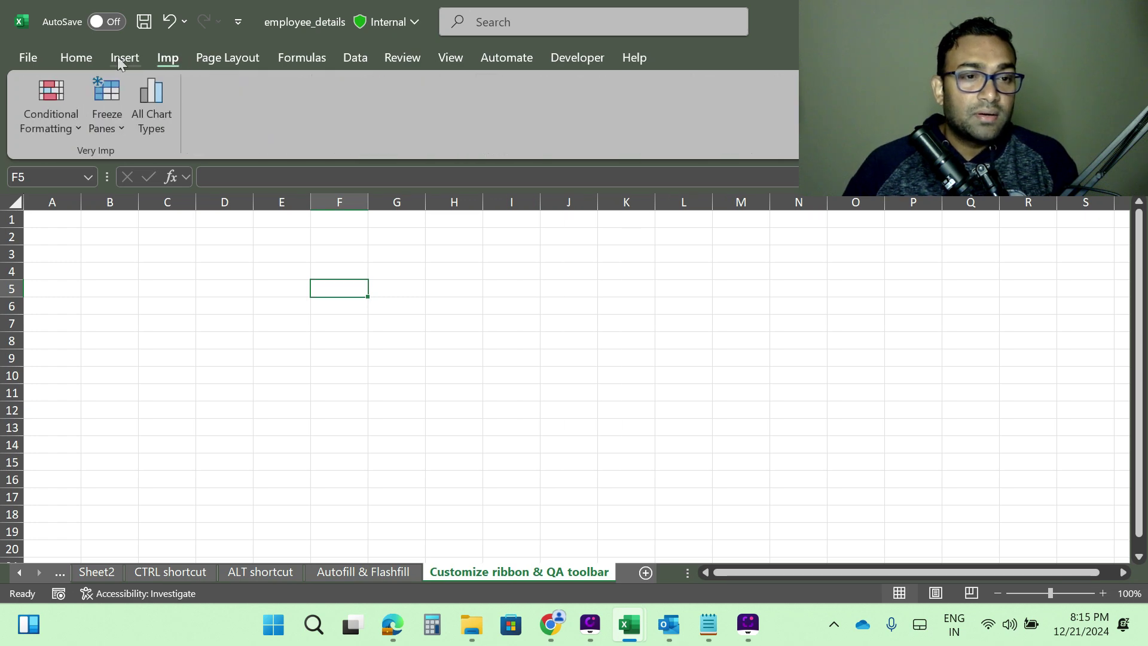
pyautogui.click(120, 58)
pyautogui.click(169, 58)
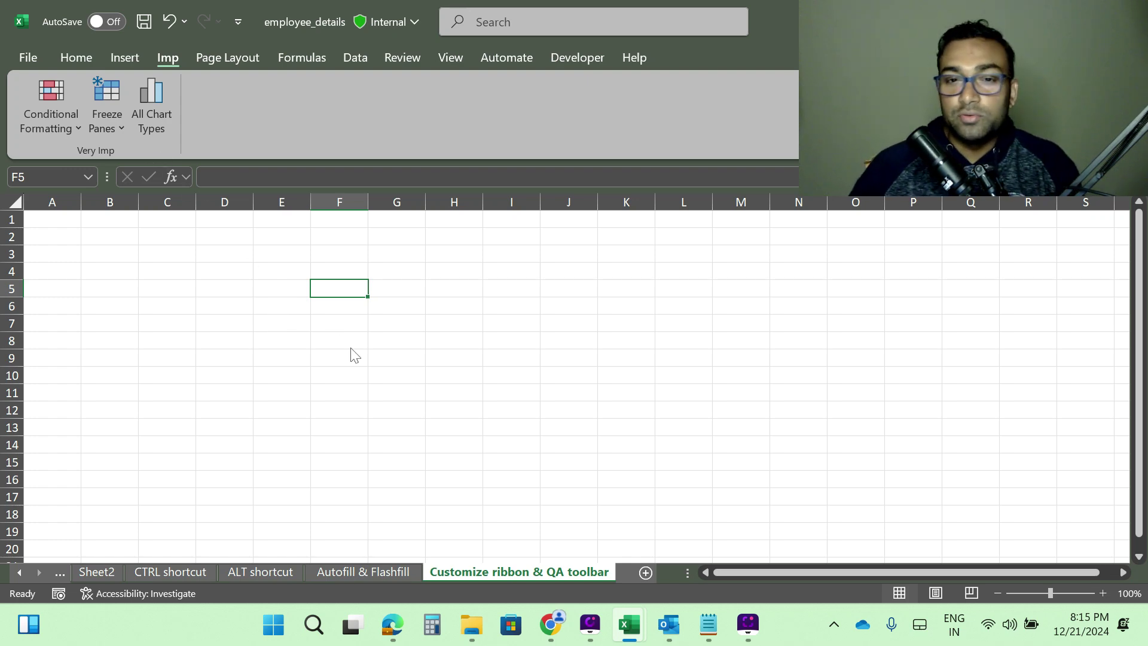
pyautogui.click(90, 61)
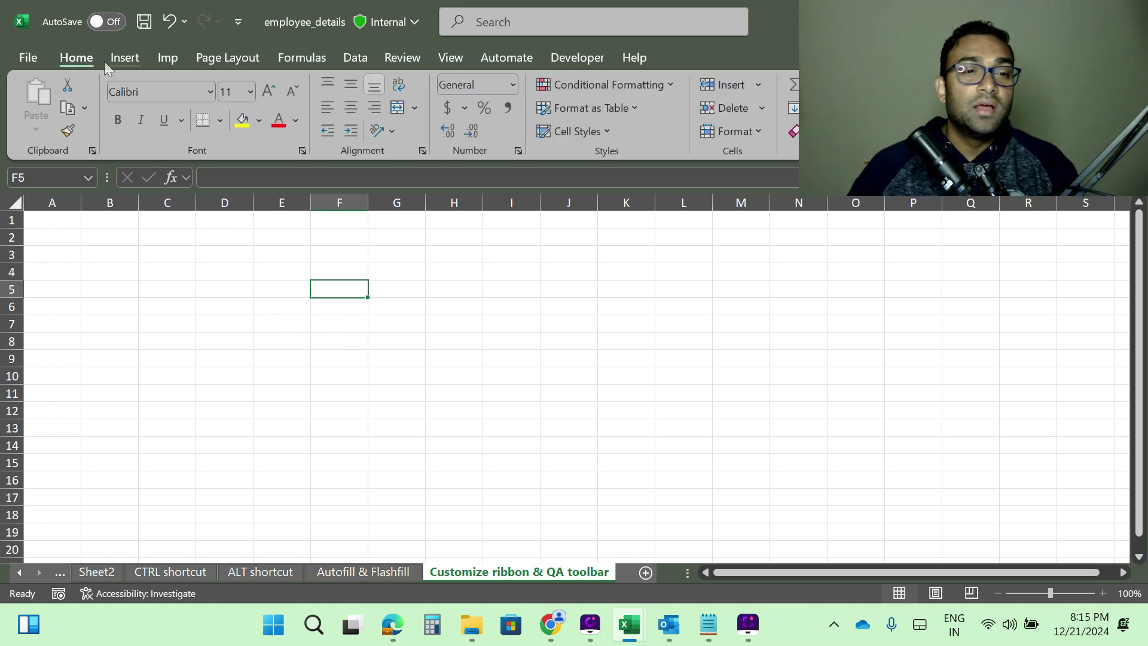
pyautogui.click(126, 60)
pyautogui.click(242, 64)
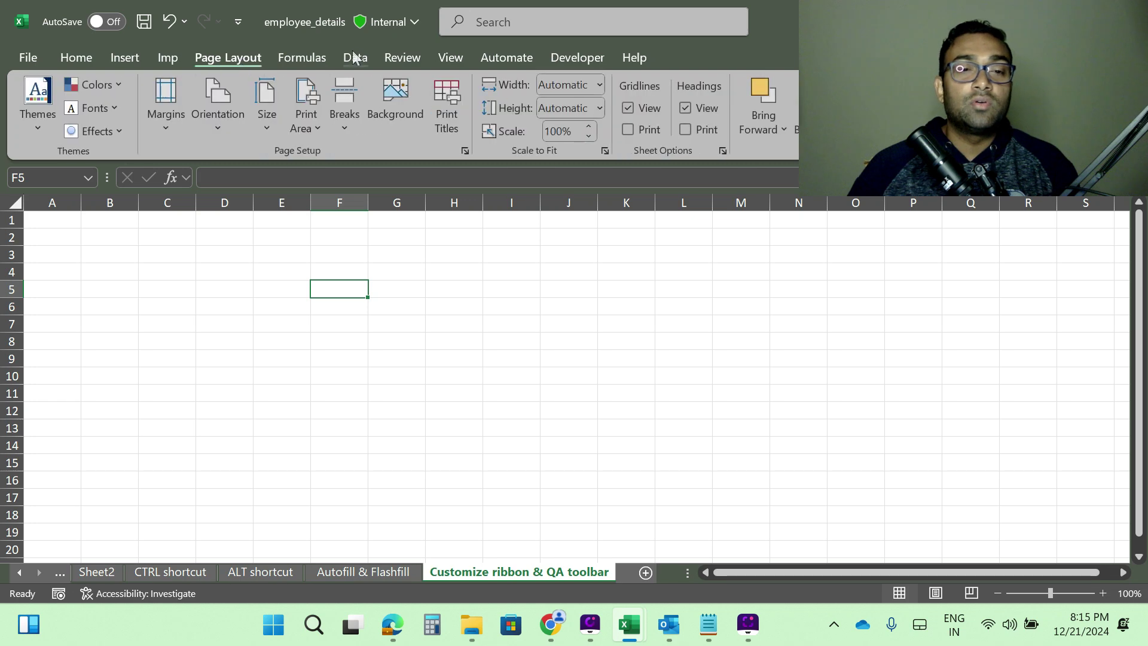
pyautogui.click(352, 60)
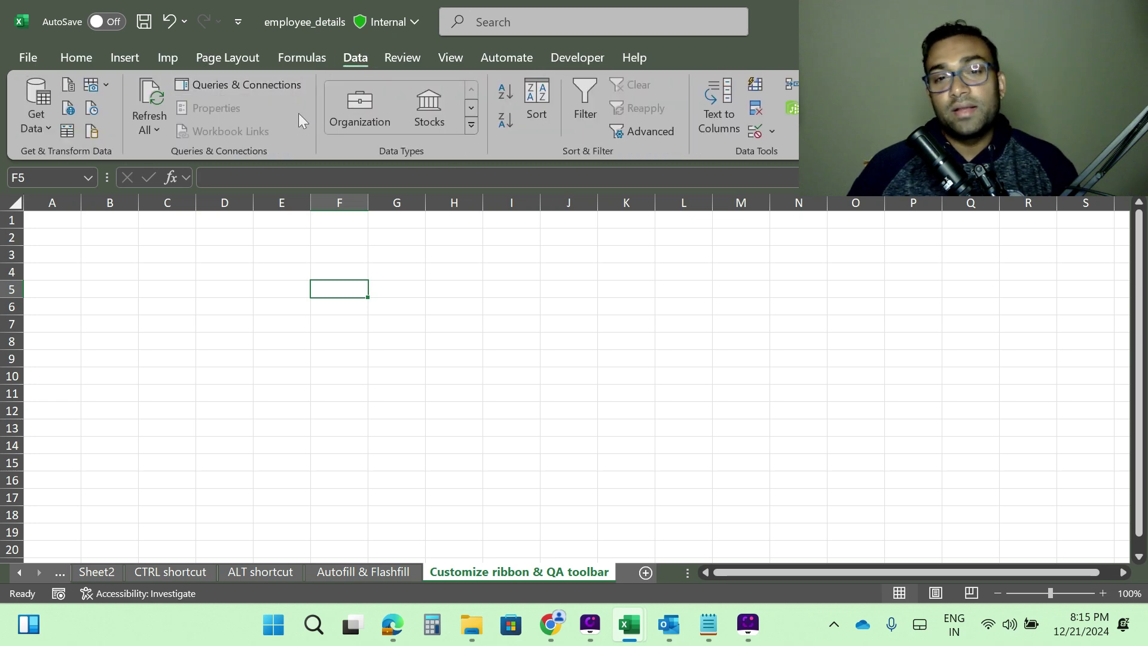
pyautogui.click(162, 58)
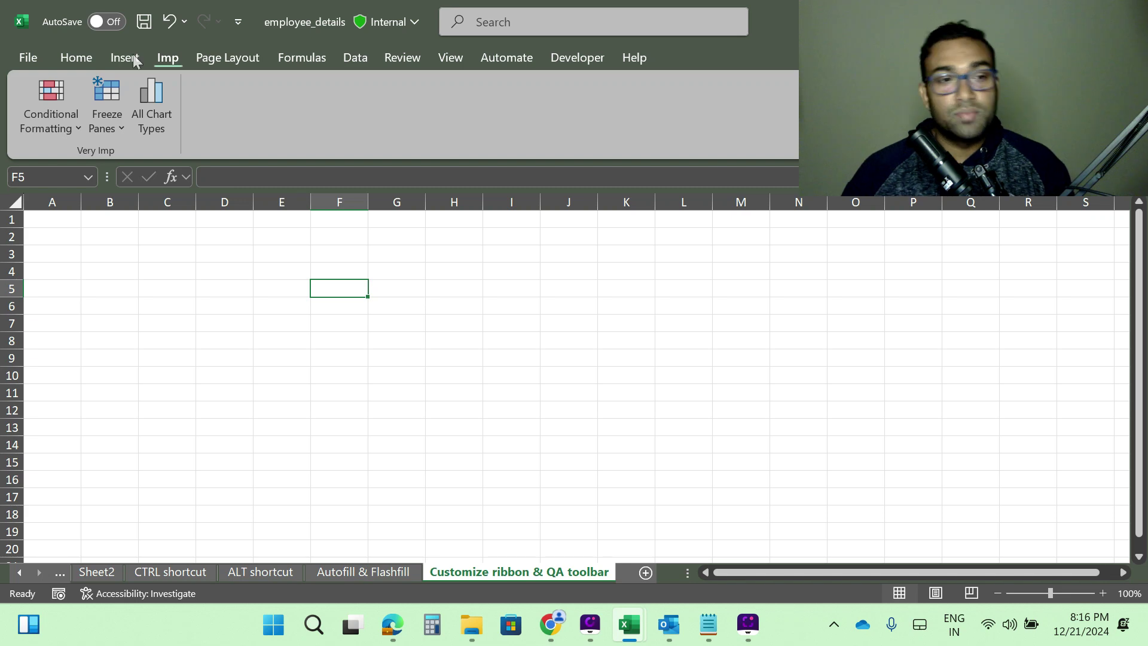
# - Add the Format Painter and Fill Color commands from Home to the Quick Access Toolbar
pyautogui.click(74, 57)
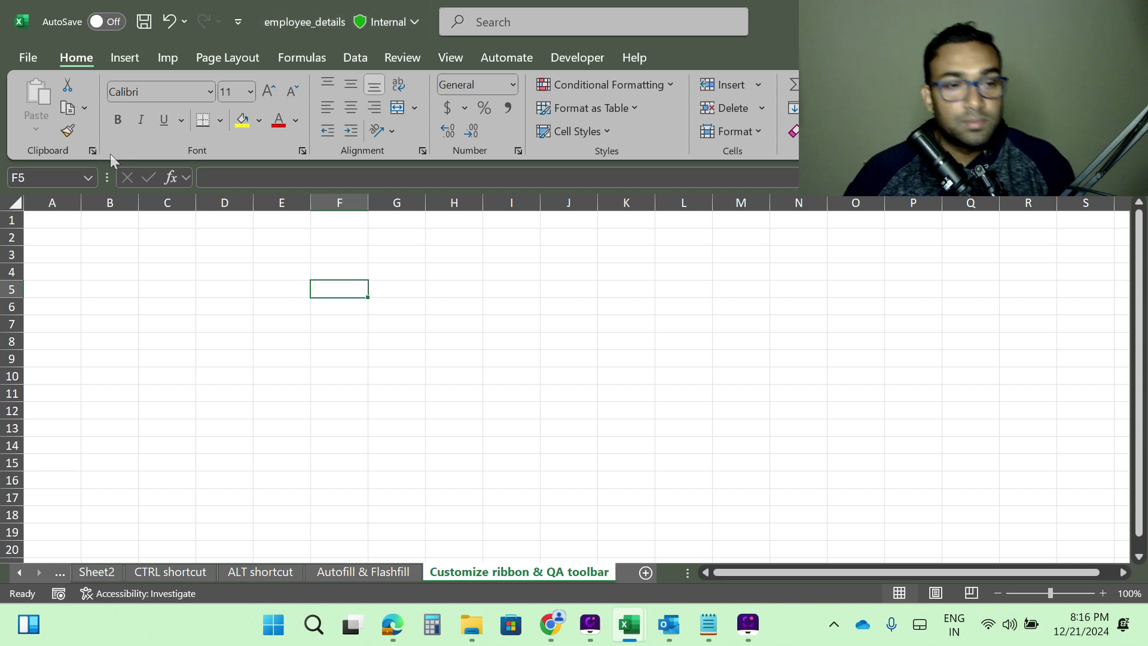
pyautogui.rightClick(66, 132)
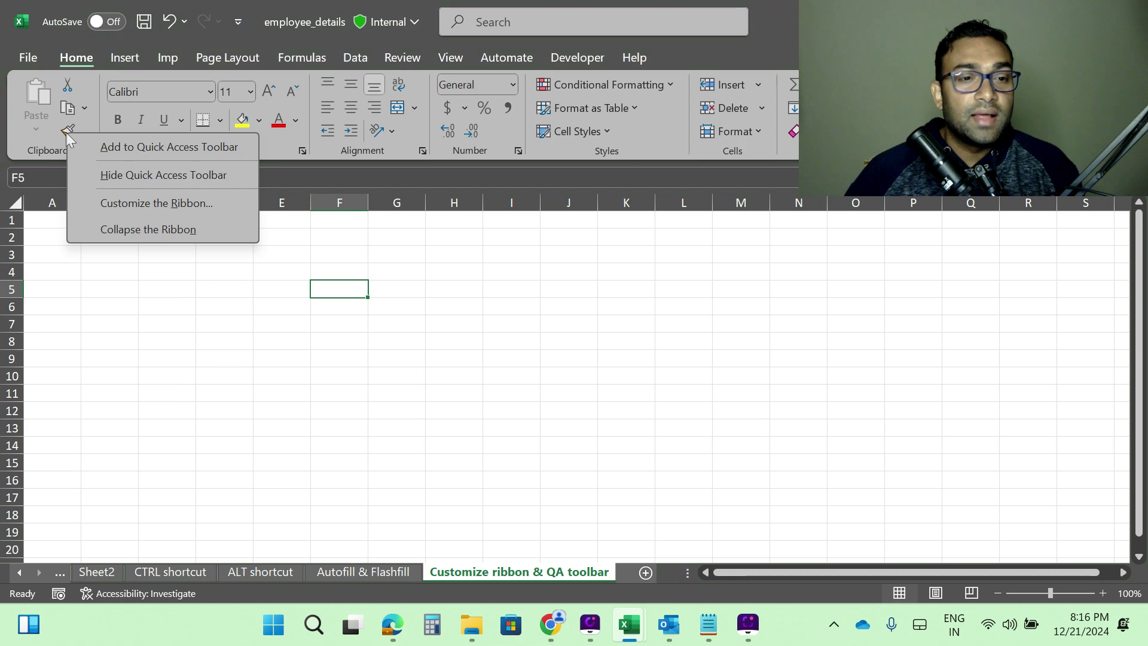
pyautogui.click(183, 148)
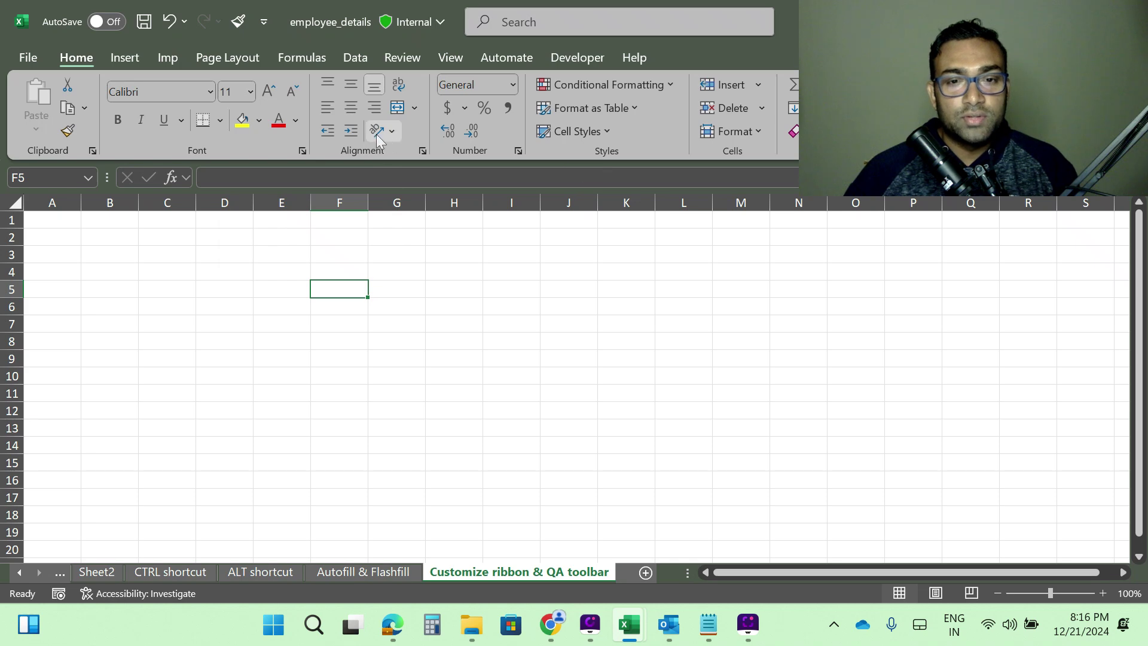
pyautogui.rightClick(239, 123)
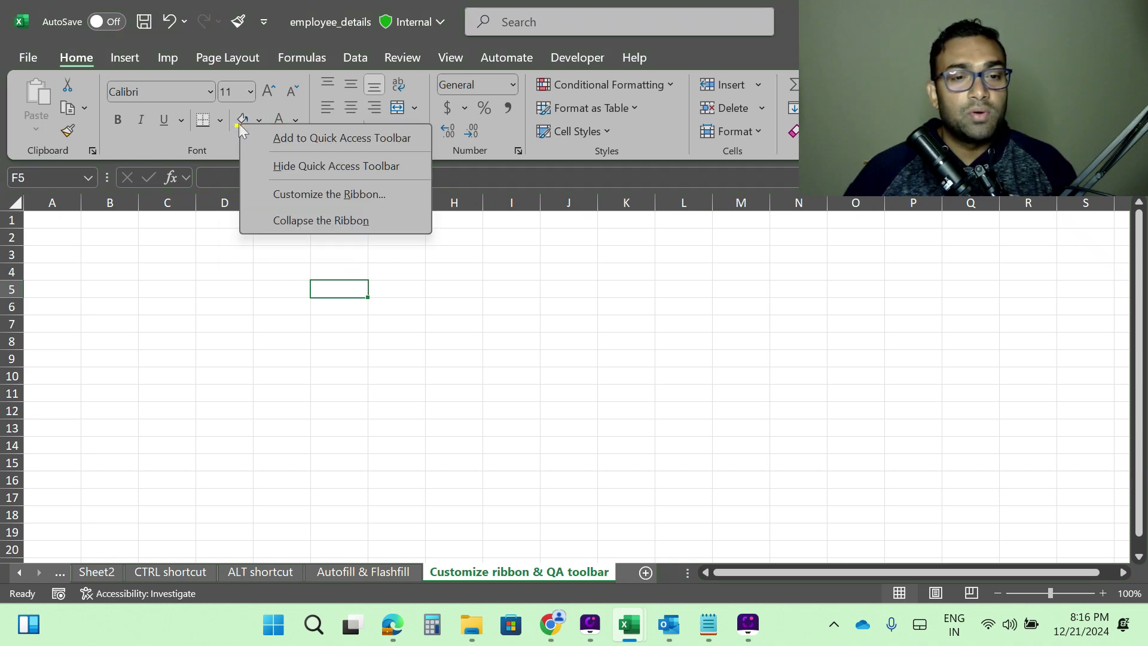
pyautogui.click(339, 141)
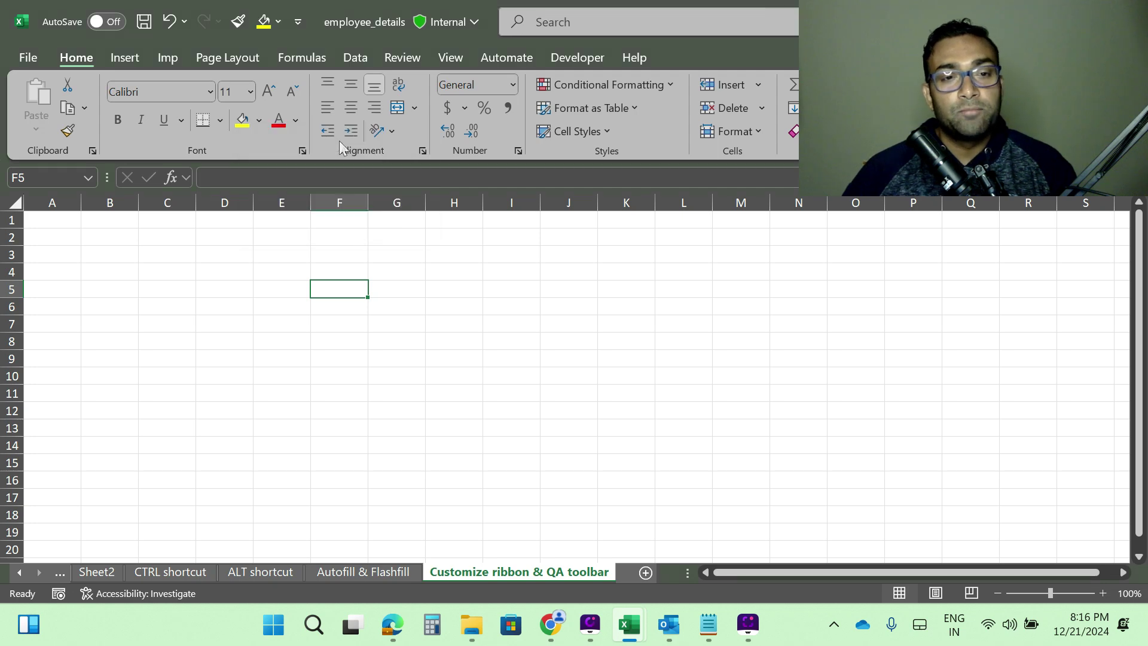
# - Remove Fill Color and Format Painter from the Quick Access Toolbar
pyautogui.rightClick(267, 23)
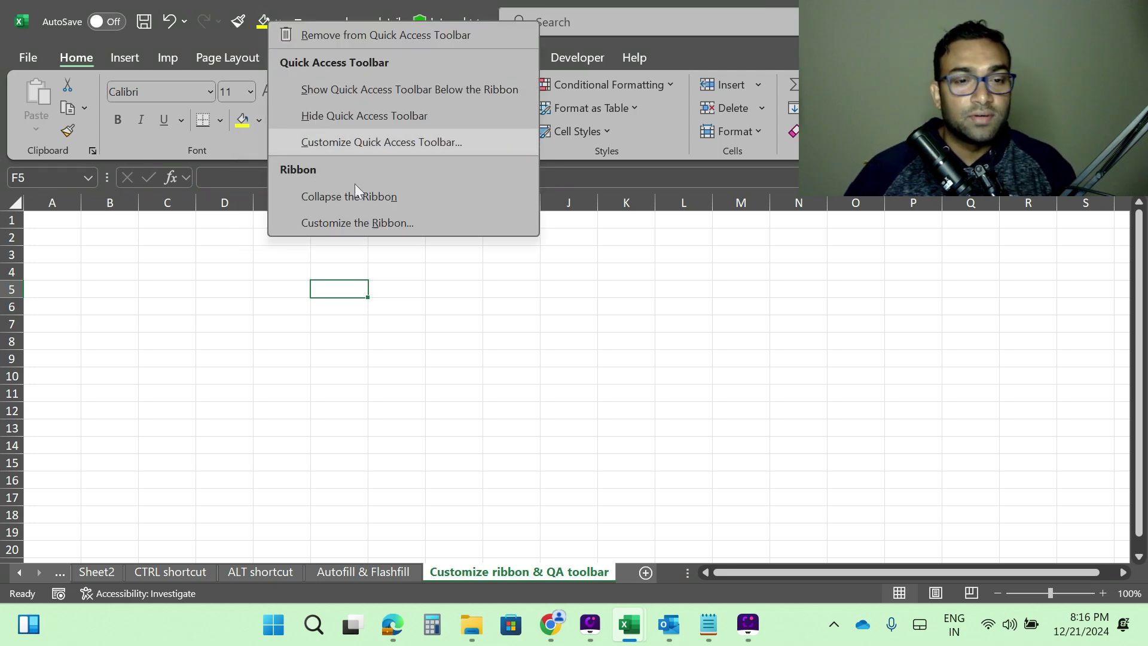
pyautogui.click(325, 35)
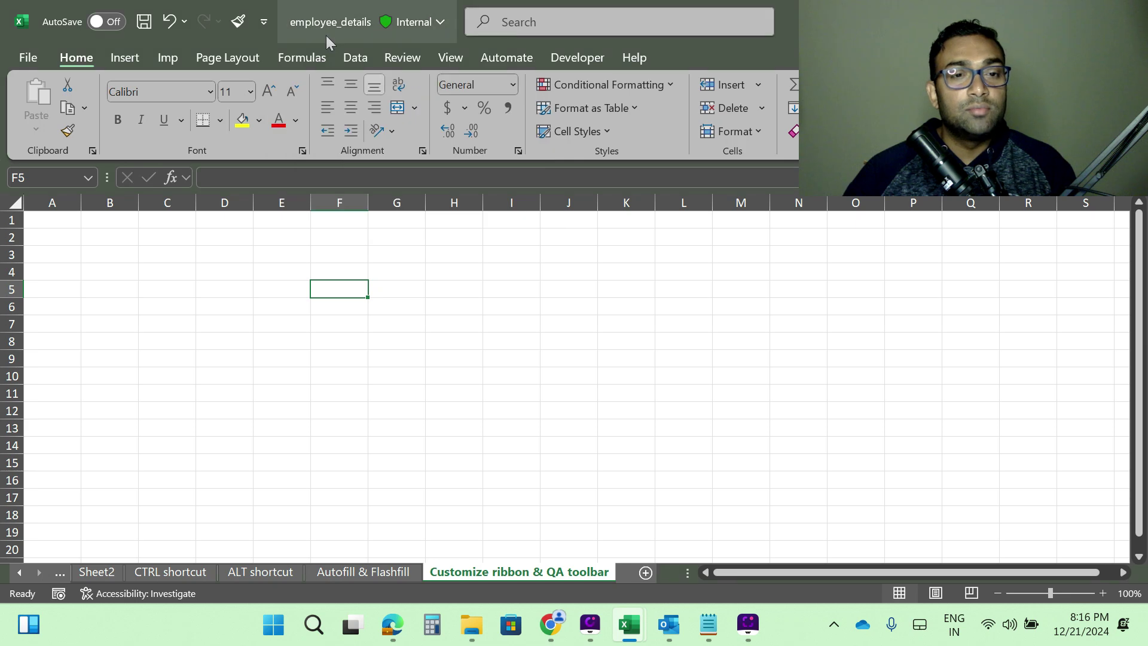
pyautogui.rightClick(234, 24)
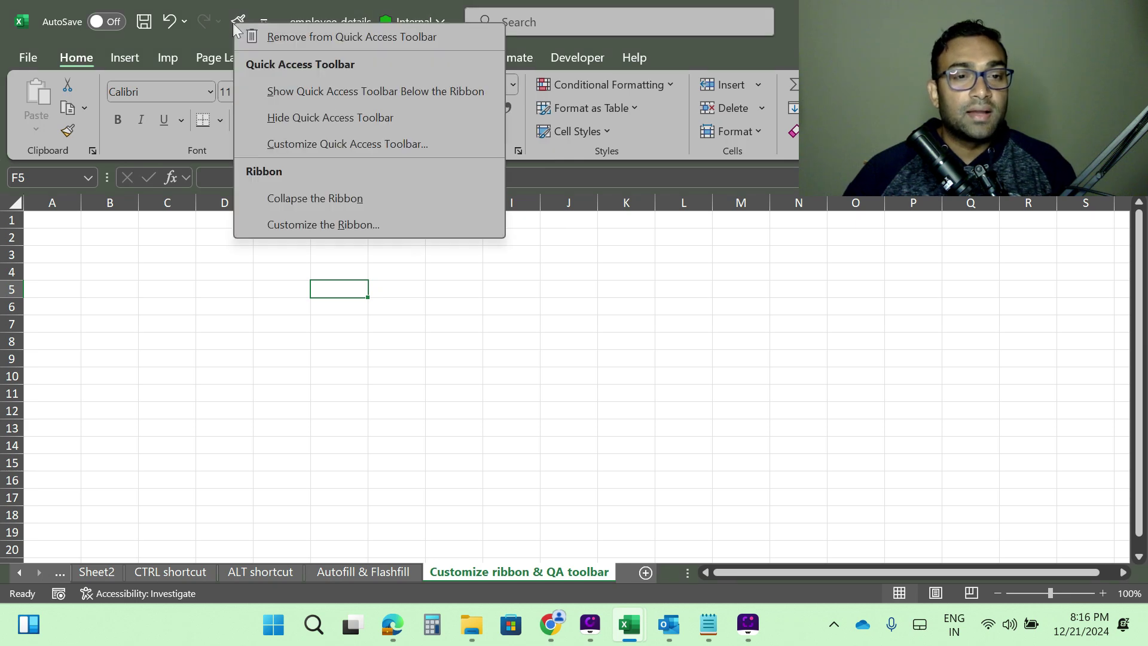
pyautogui.click(288, 37)
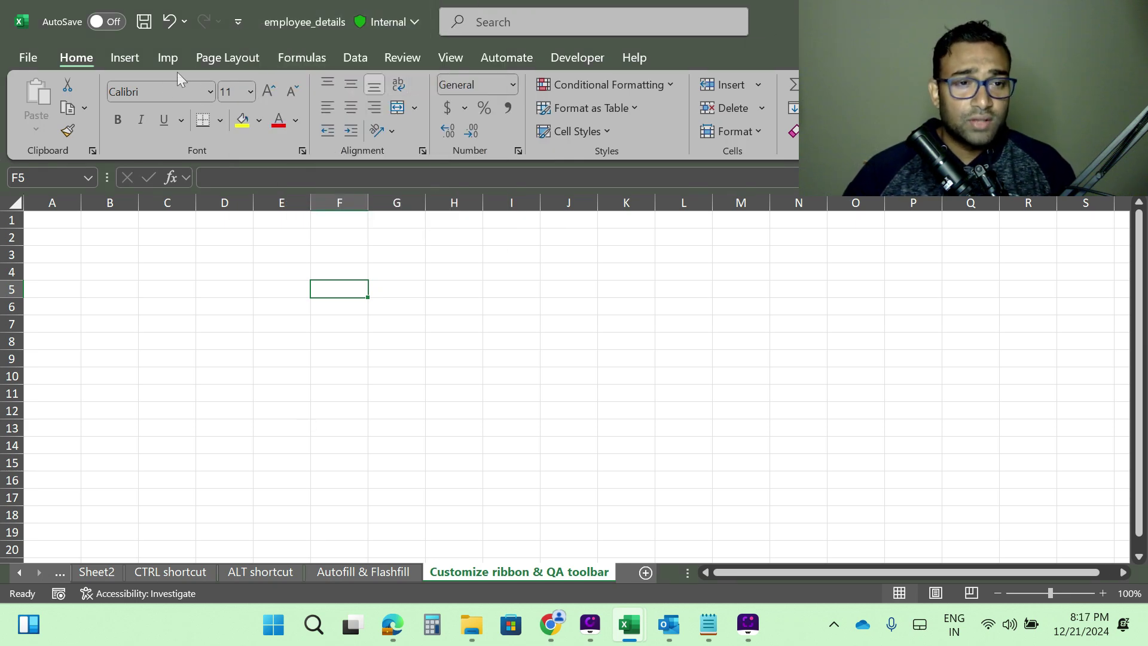
# - Remove the custom Imp tab, including its Very Imp group, from the ribbon's main tabs and apply the customization
pyautogui.click(168, 58)
pyautogui.rightClick(168, 58)
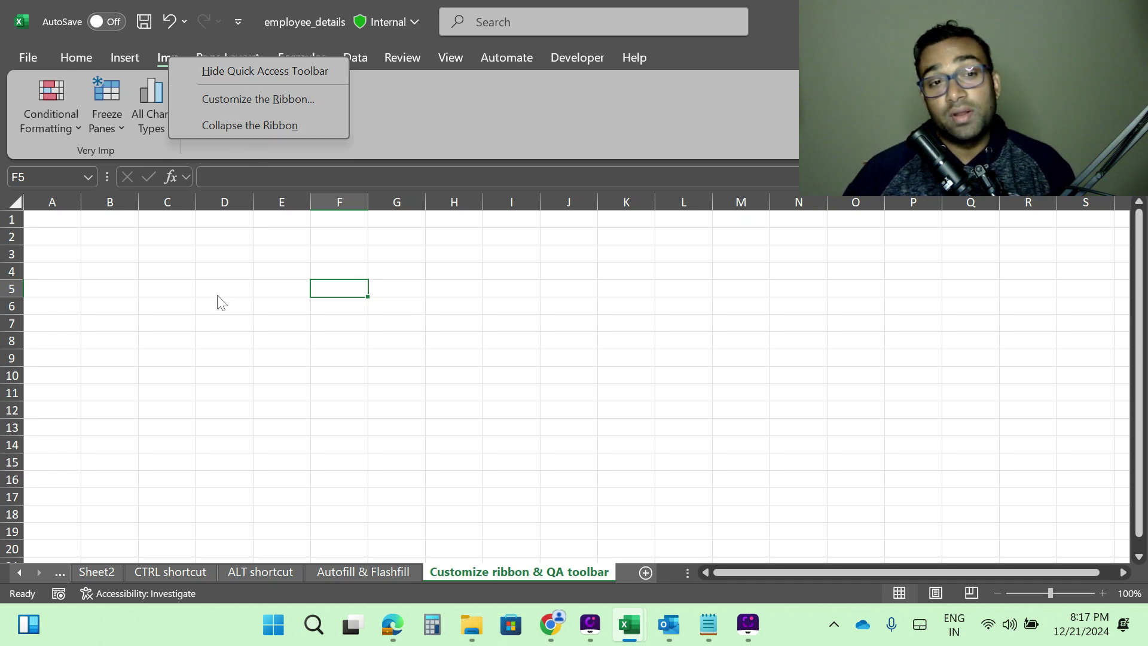
pyautogui.click(207, 336)
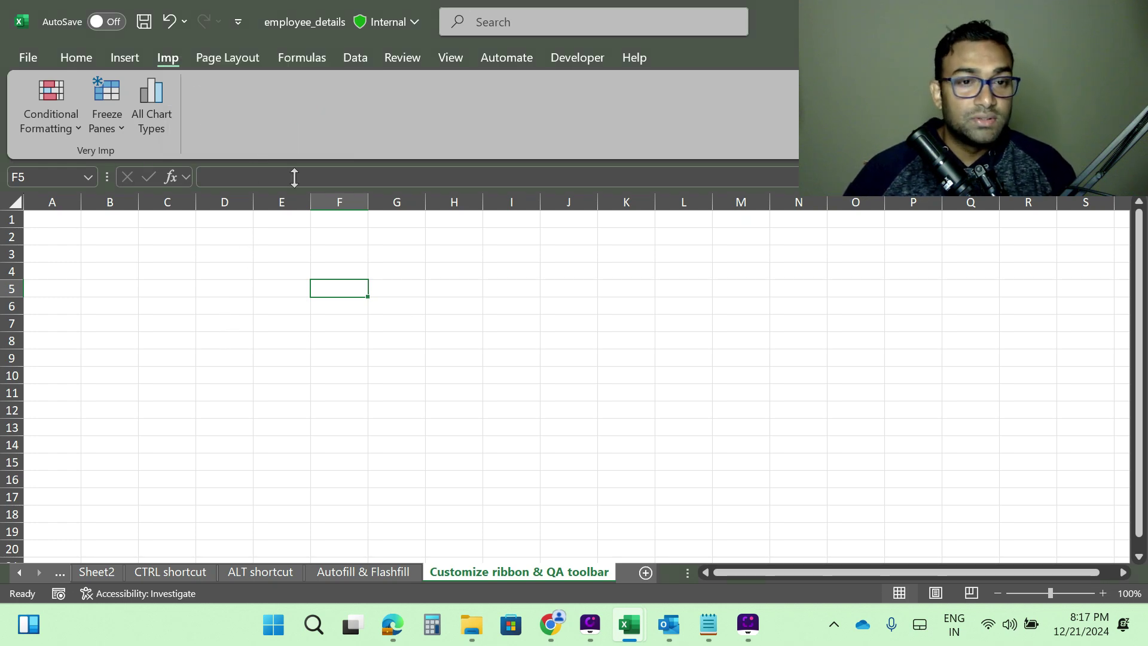
pyautogui.rightClick(261, 117)
pyautogui.click(344, 159)
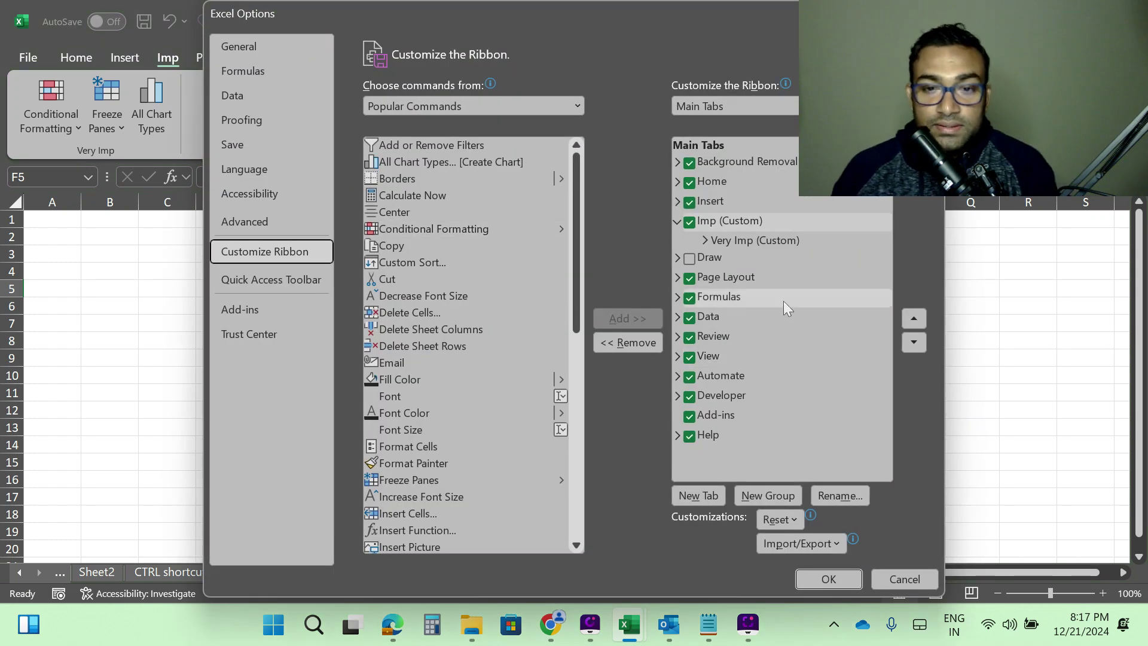
pyautogui.click(693, 229)
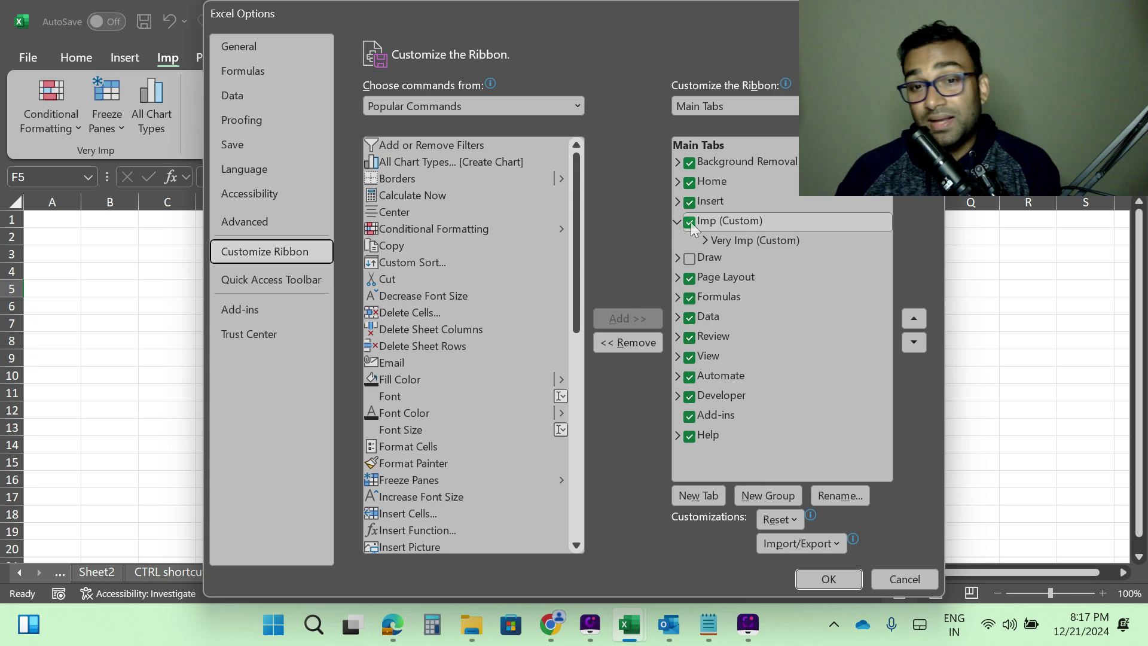
pyautogui.click(734, 225)
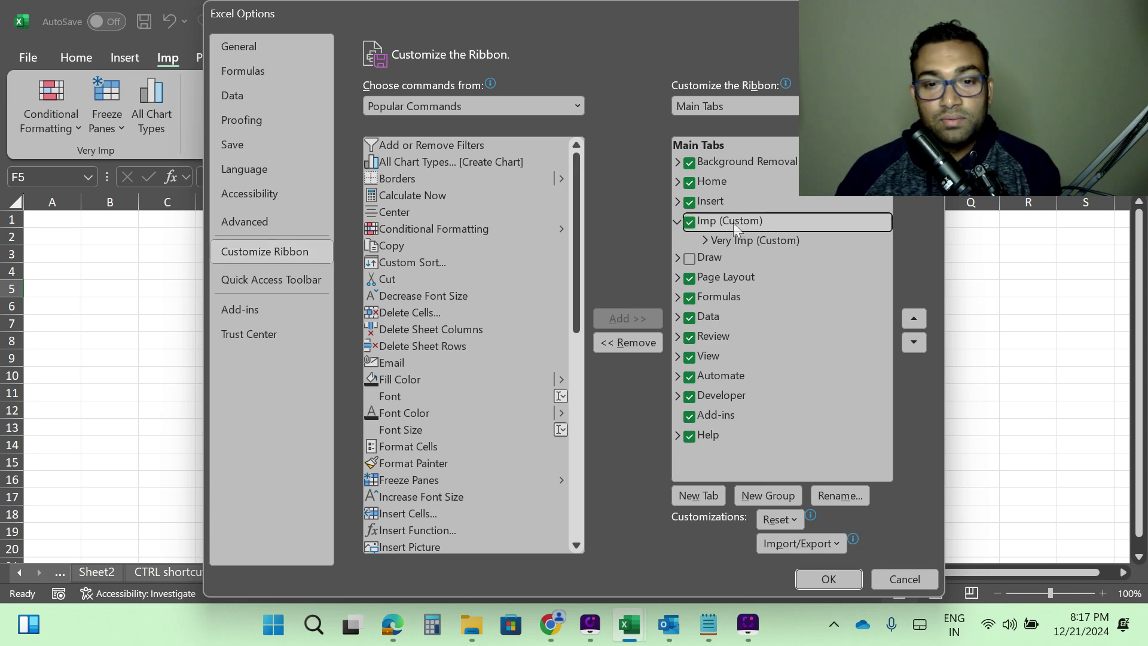
pyautogui.click(632, 342)
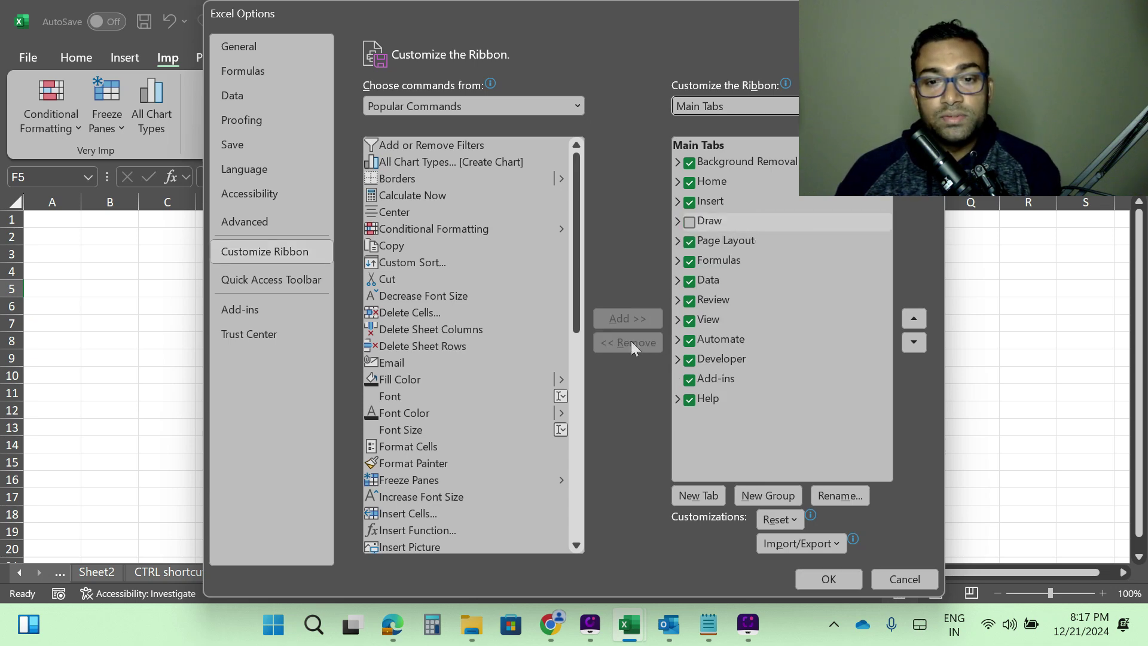
pyautogui.click(835, 577)
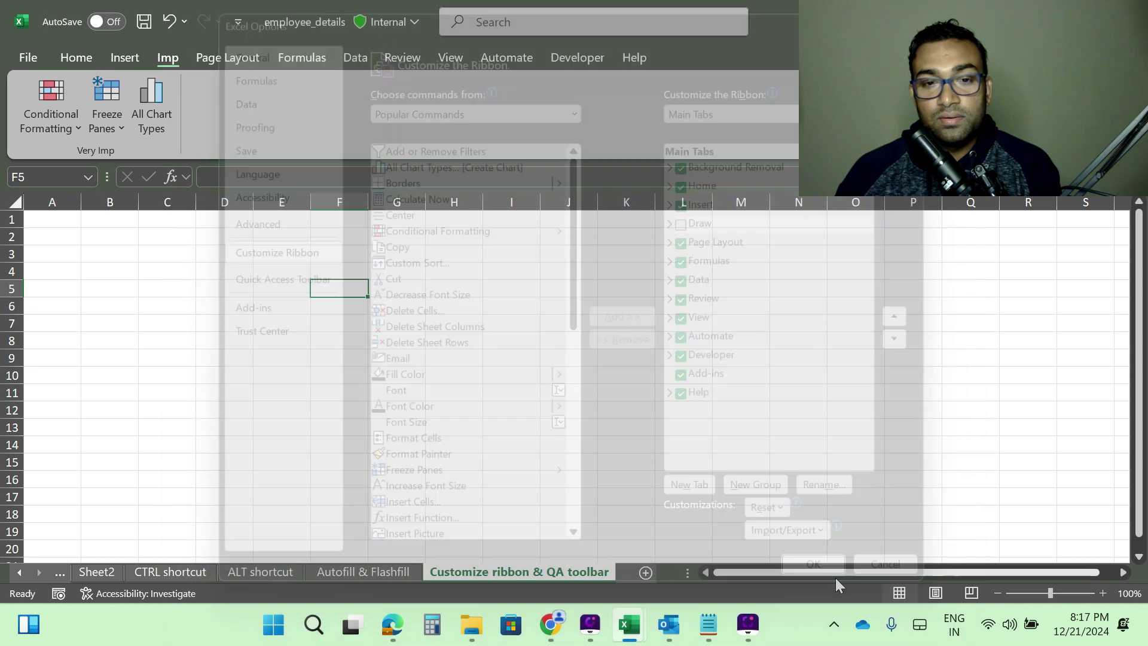